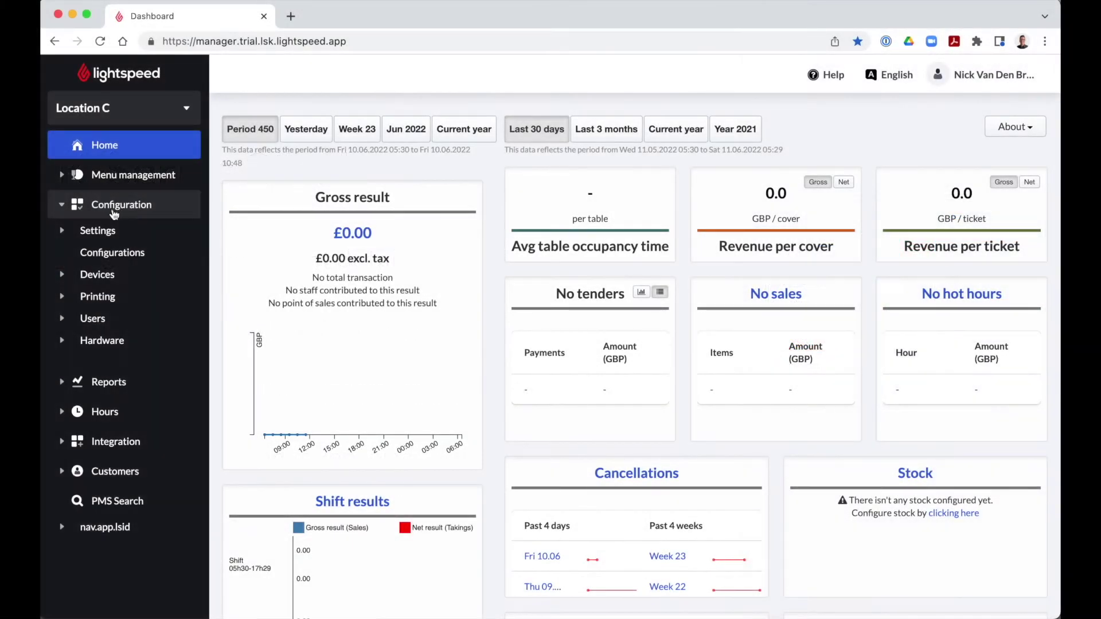
Check the stock locations list: Dry is the primary stock, Wet the second.
left_click(107, 232)
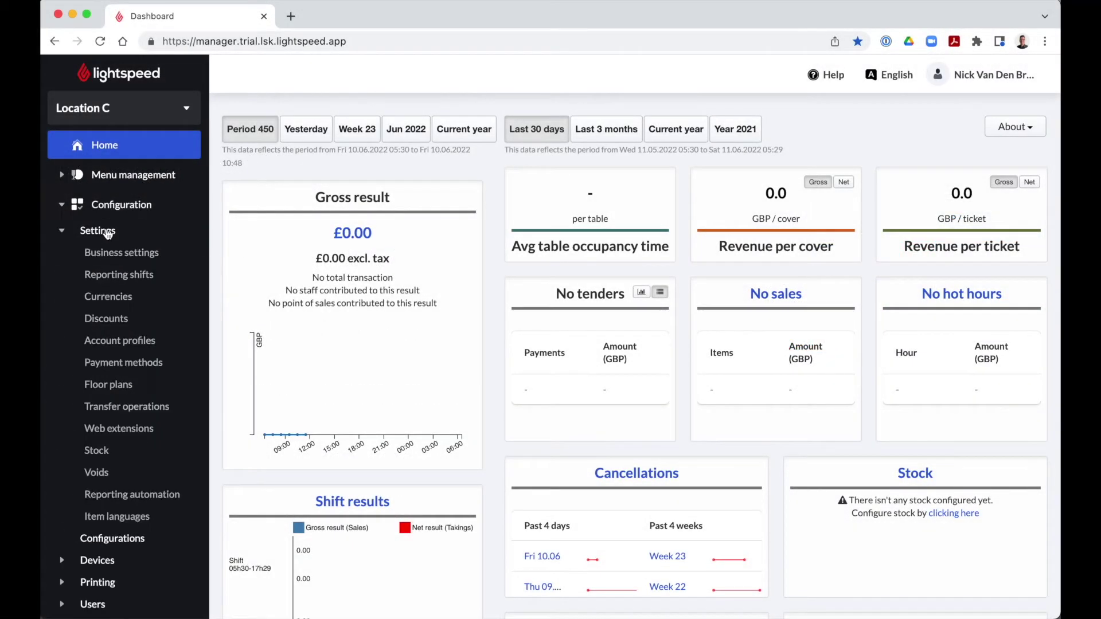
left_click(131, 456)
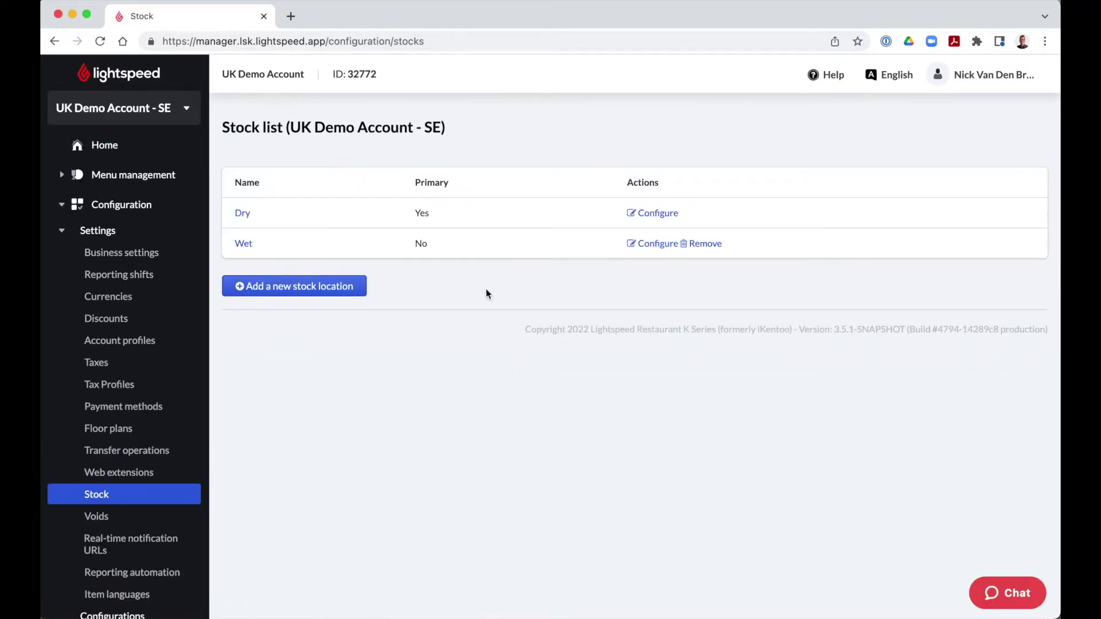
scroll(172, 453, "down", 10)
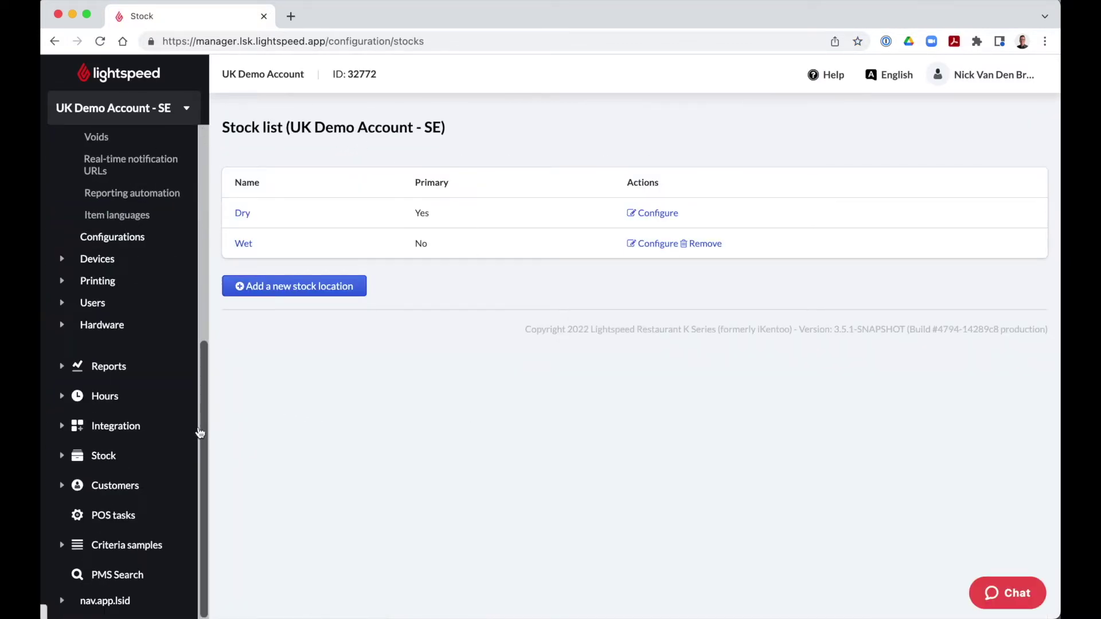
left_click(173, 459)
scroll(173, 462, "down", 5)
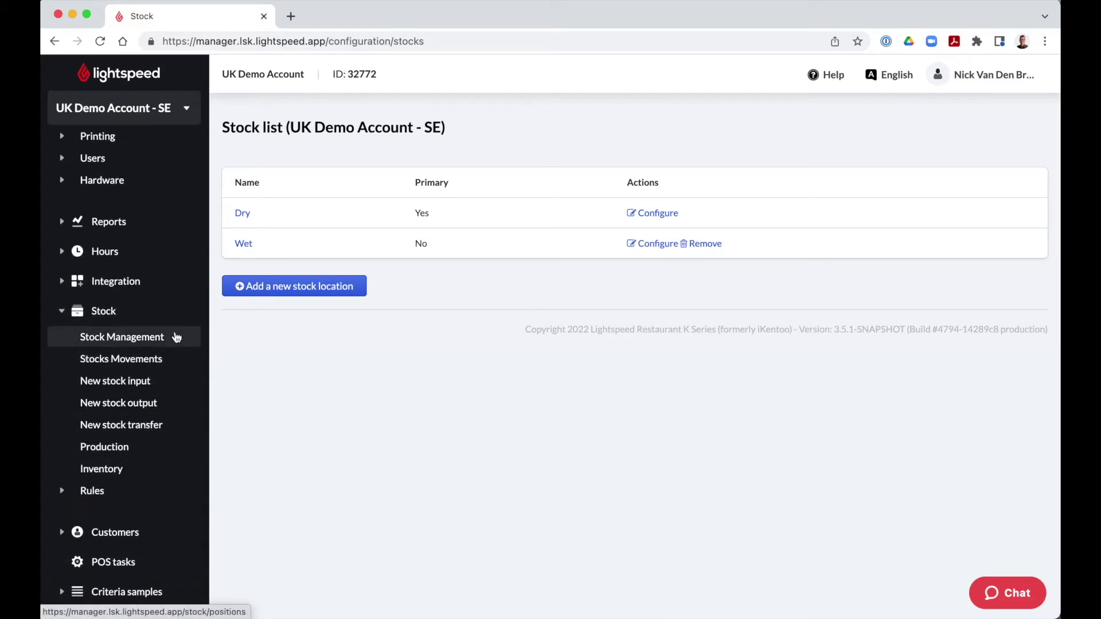
scroll(176, 338, "up", 15)
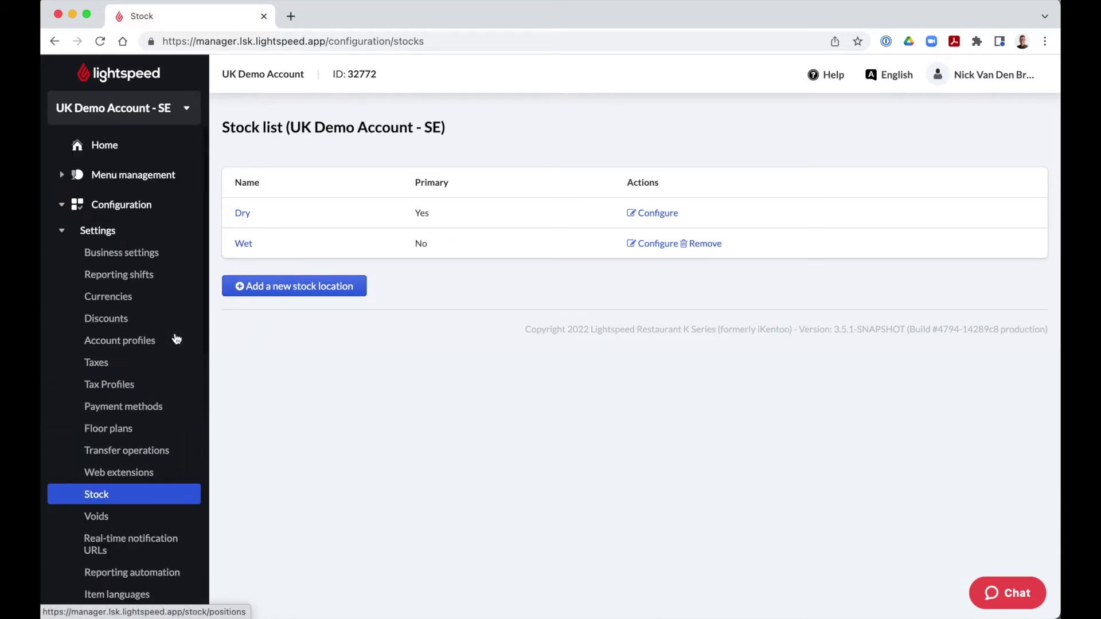
left_click(191, 175)
Search the menu items for Yellow Tail Btl and open it for editing.
left_click(186, 225)
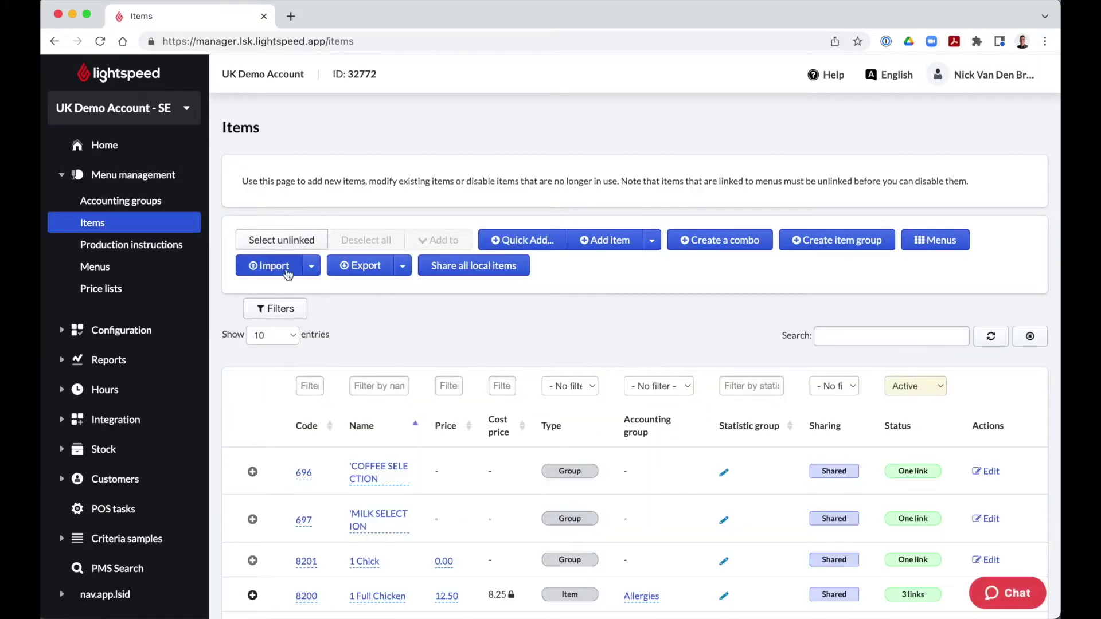
left_click(924, 333)
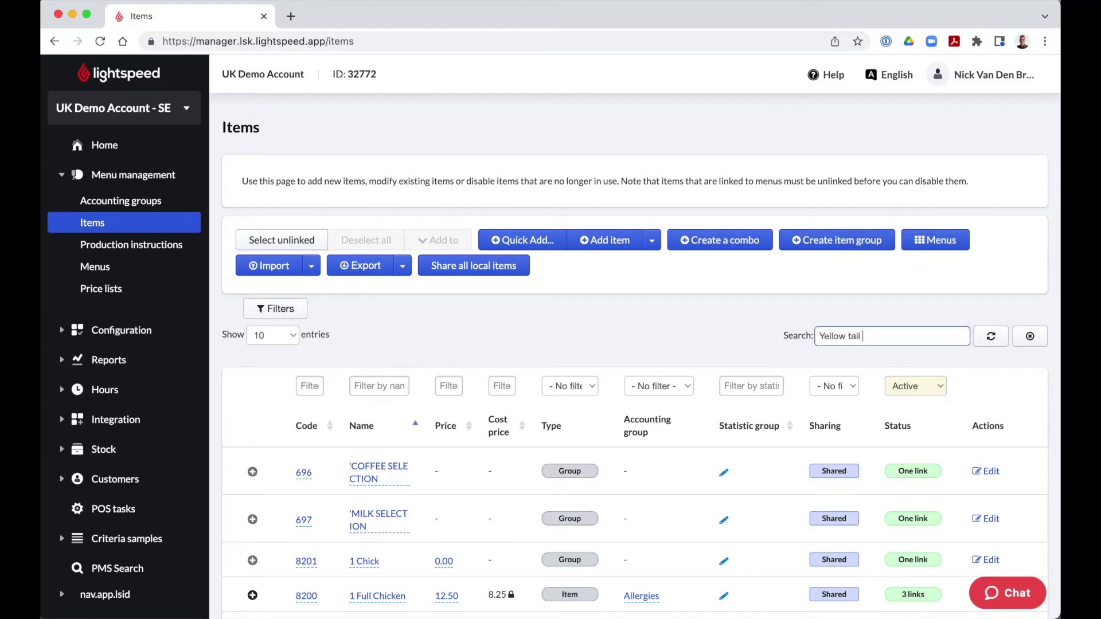
key("Return")
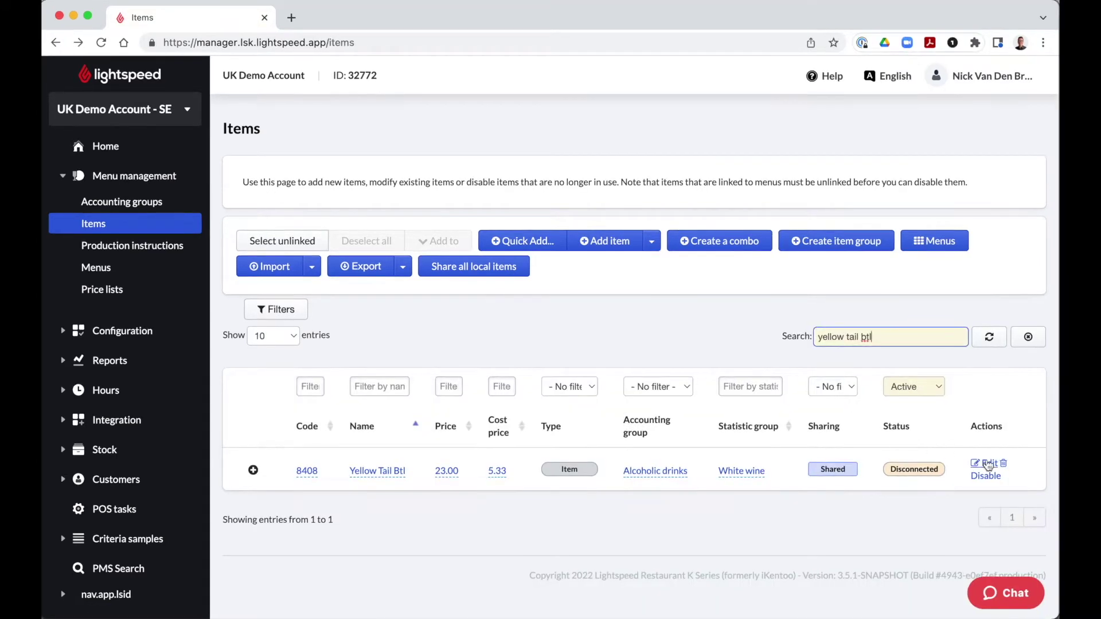
left_click(988, 465)
scroll(993, 466, "down", 15)
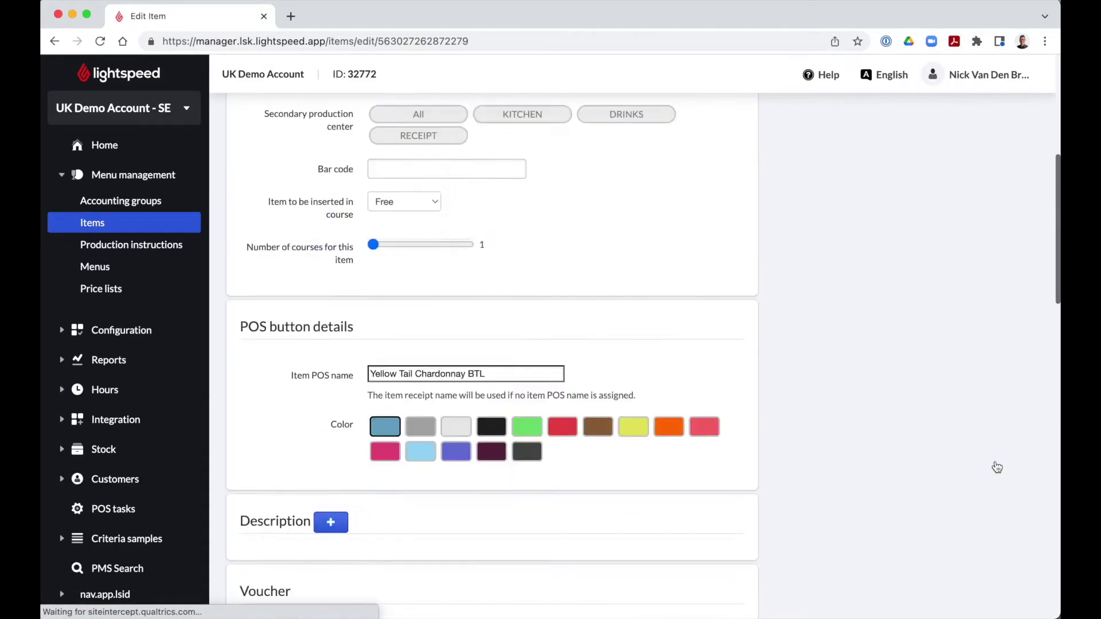
Set Yellow Tail Btl to Volume dimension, 750 millilitre content, Wet stock, and save.
left_click(549, 346)
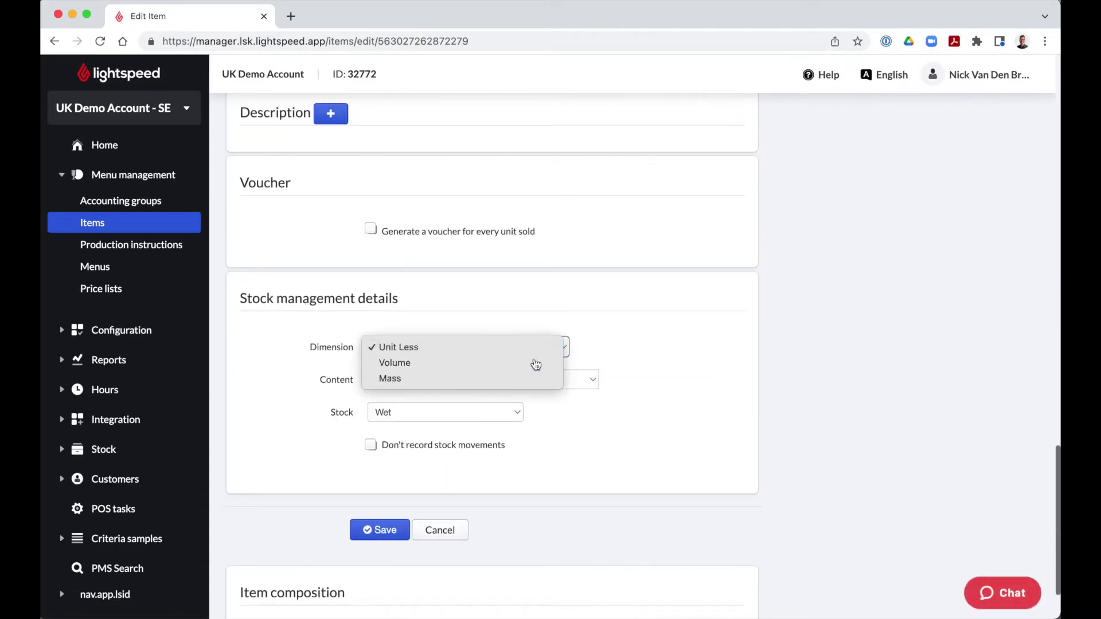
left_click(533, 362)
left_click(428, 380)
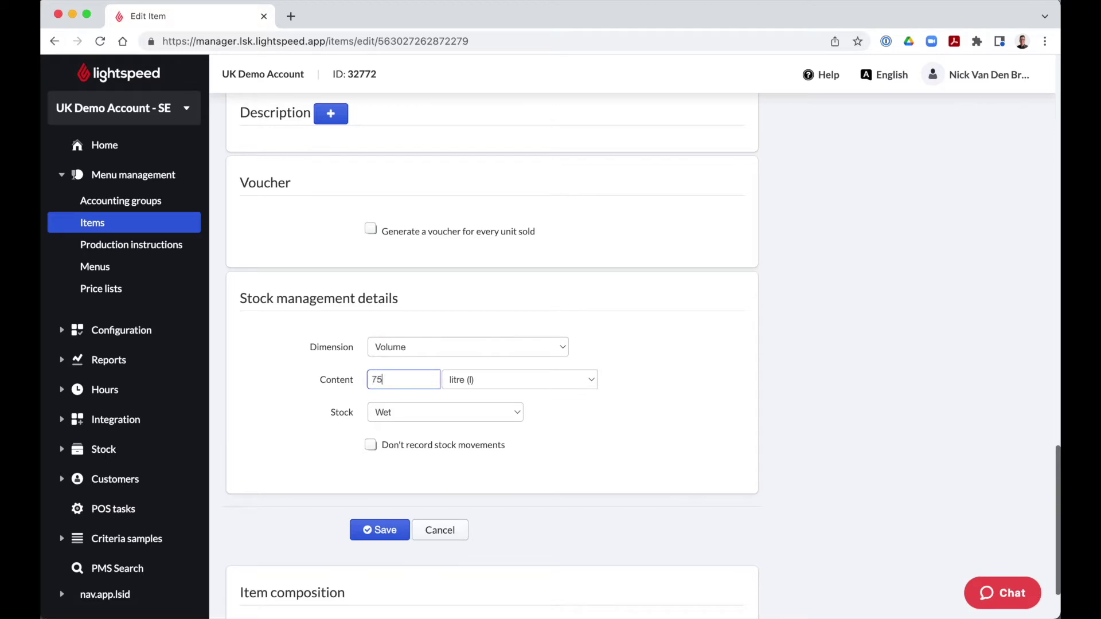
left_click(493, 380)
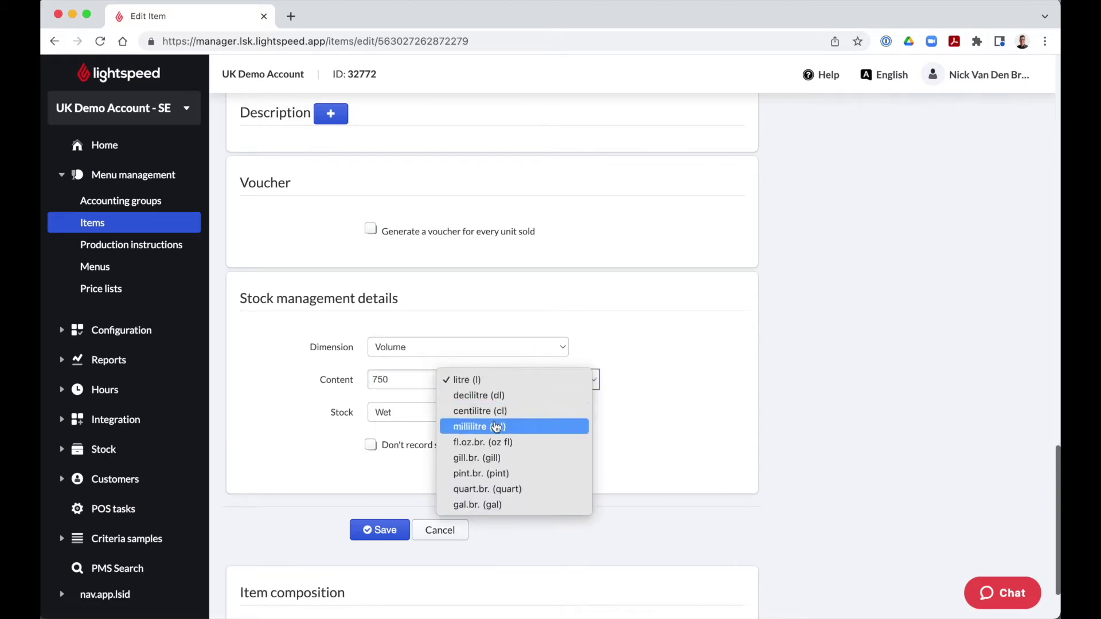
left_click(437, 421)
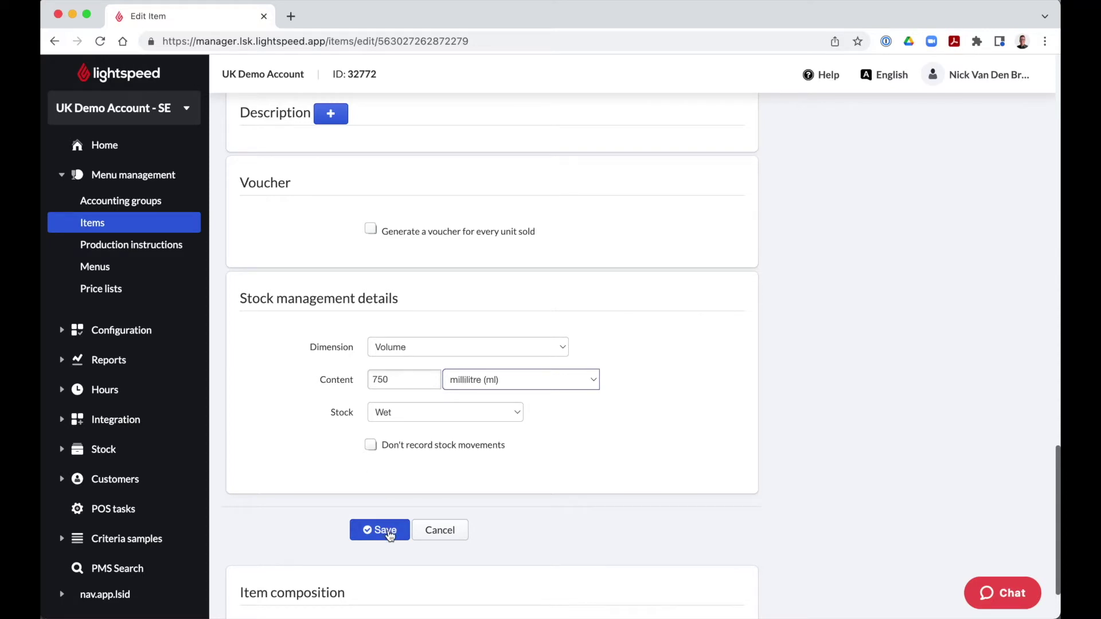
left_click(385, 530)
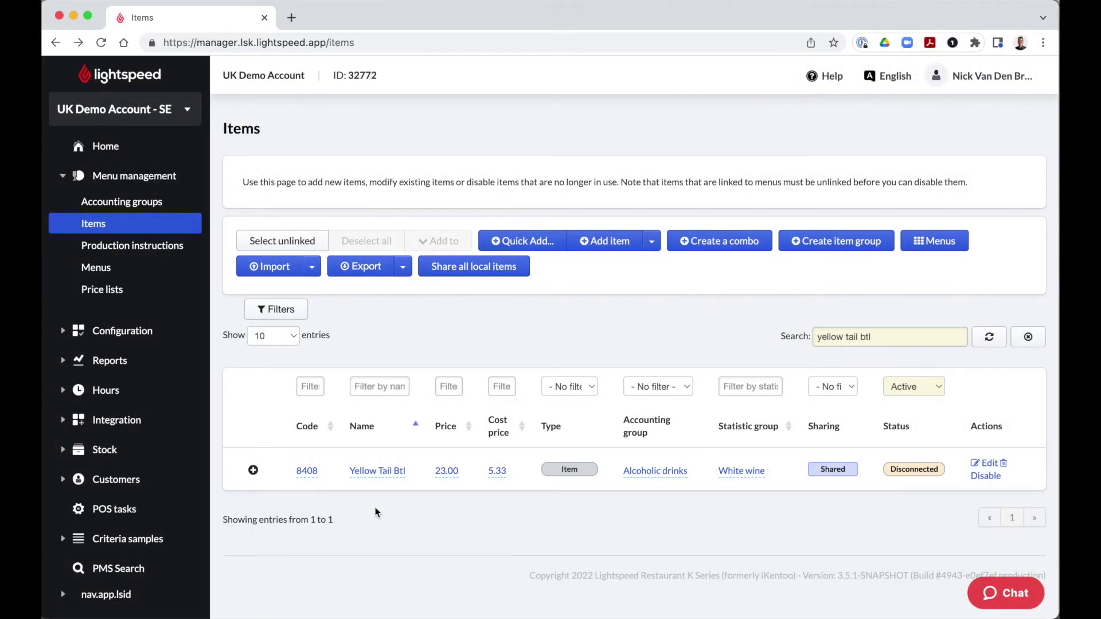
Widen the search to all Yellow Tail items and open Yellow Tail 250ml for editing.
left_click(884, 339)
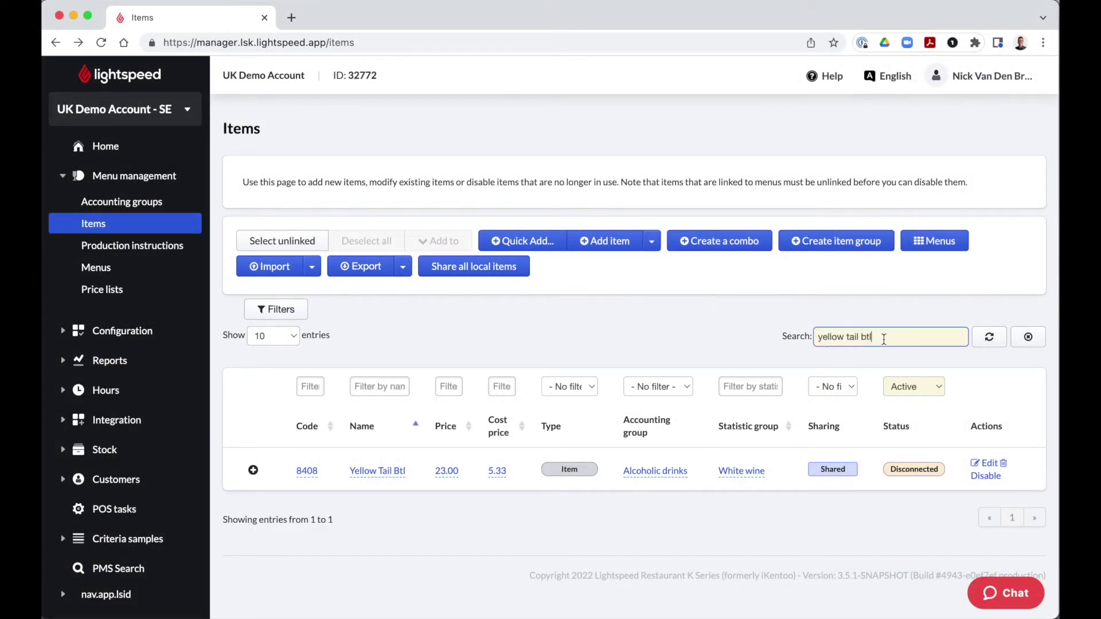
scroll(360, 535, "down", 1)
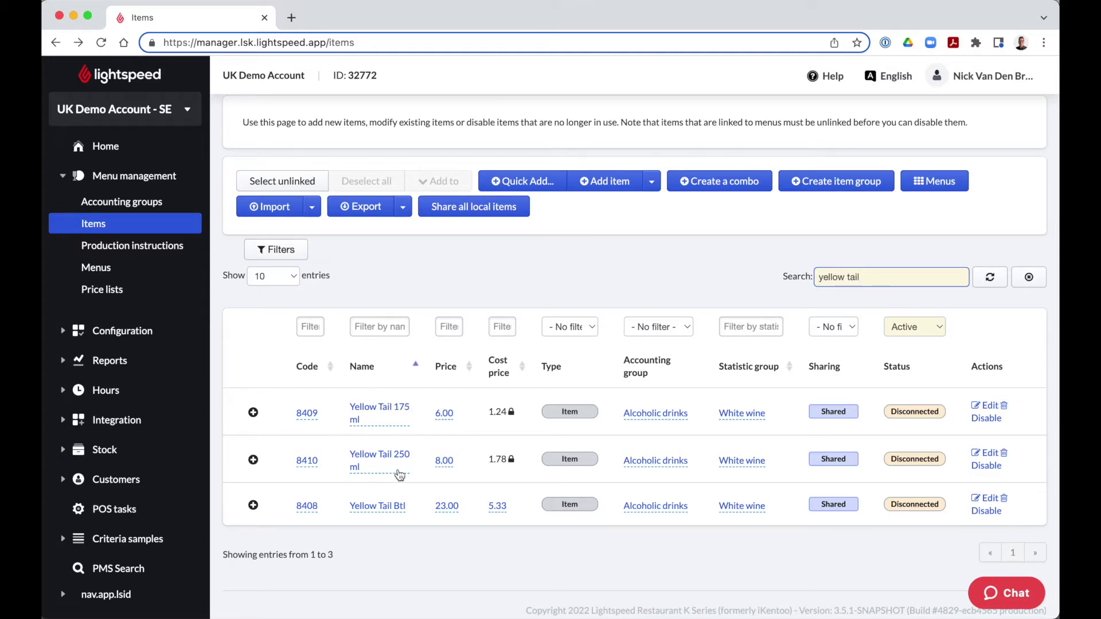
left_click(989, 453)
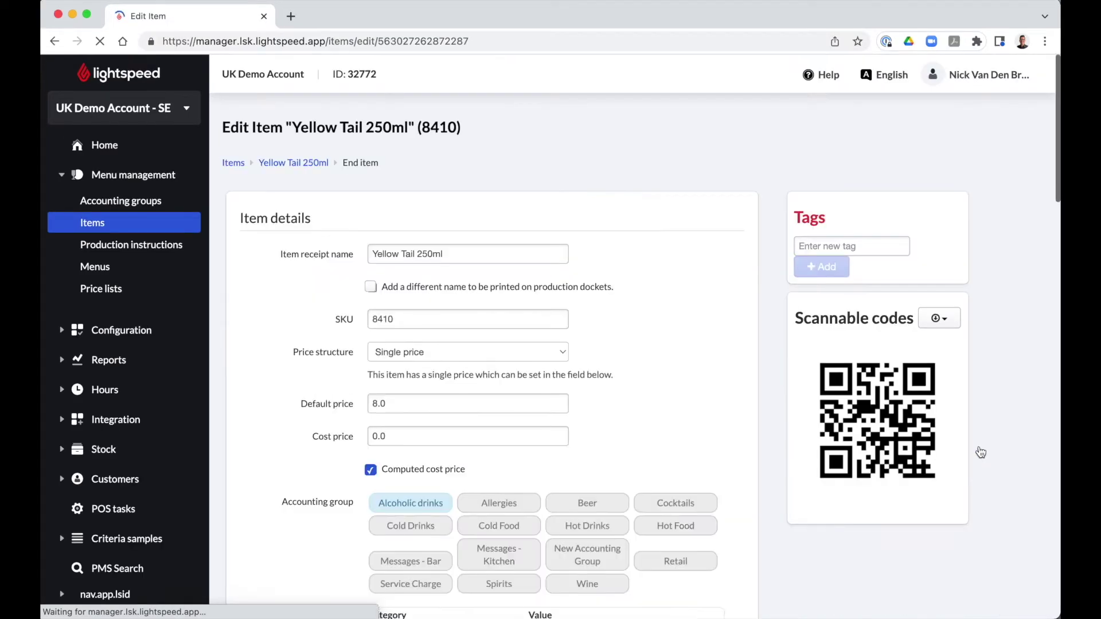
scroll(978, 450, "down", 15)
left_click_drag(378, 508, 223, 509)
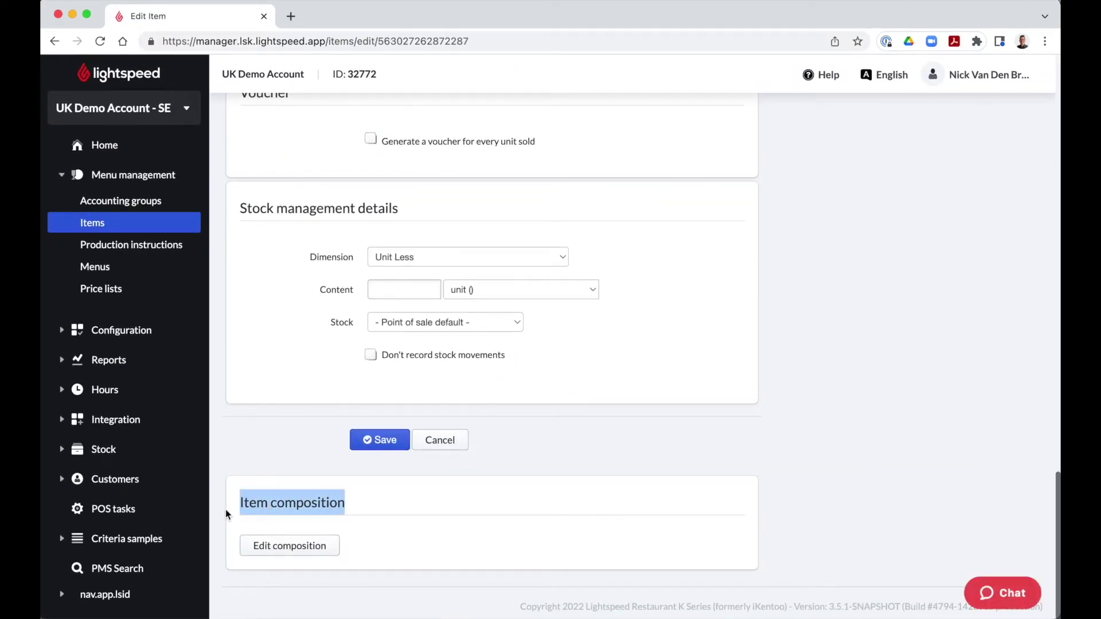
left_click(225, 515)
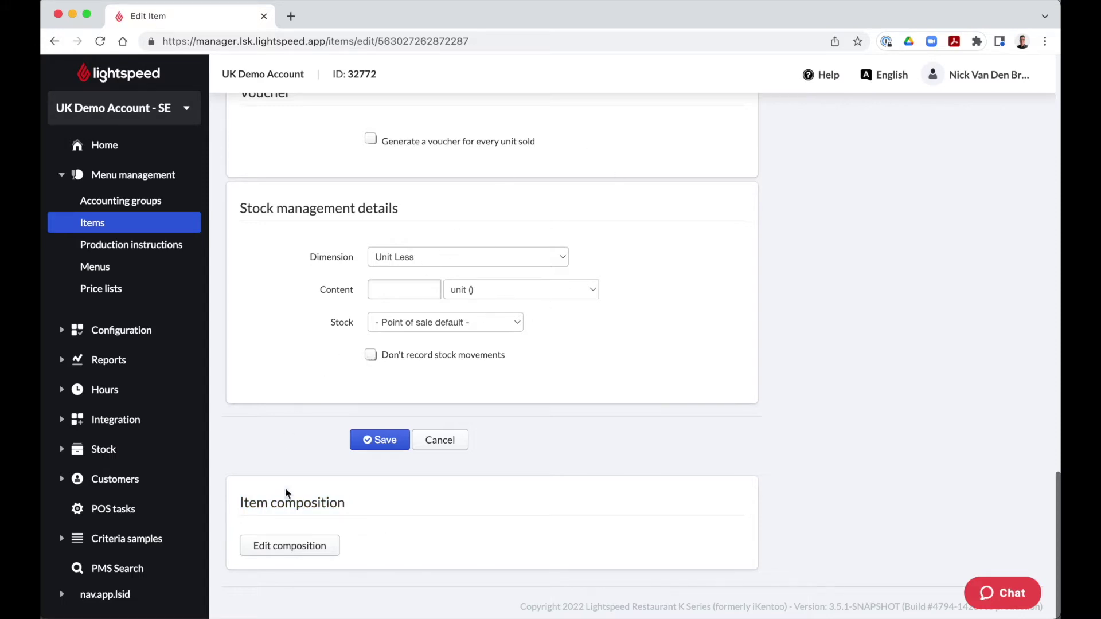
Compose Yellow Tail 250ml from 250 ml of Yellow Tail Btl drawn from Wet stock, and save.
left_click(309, 544)
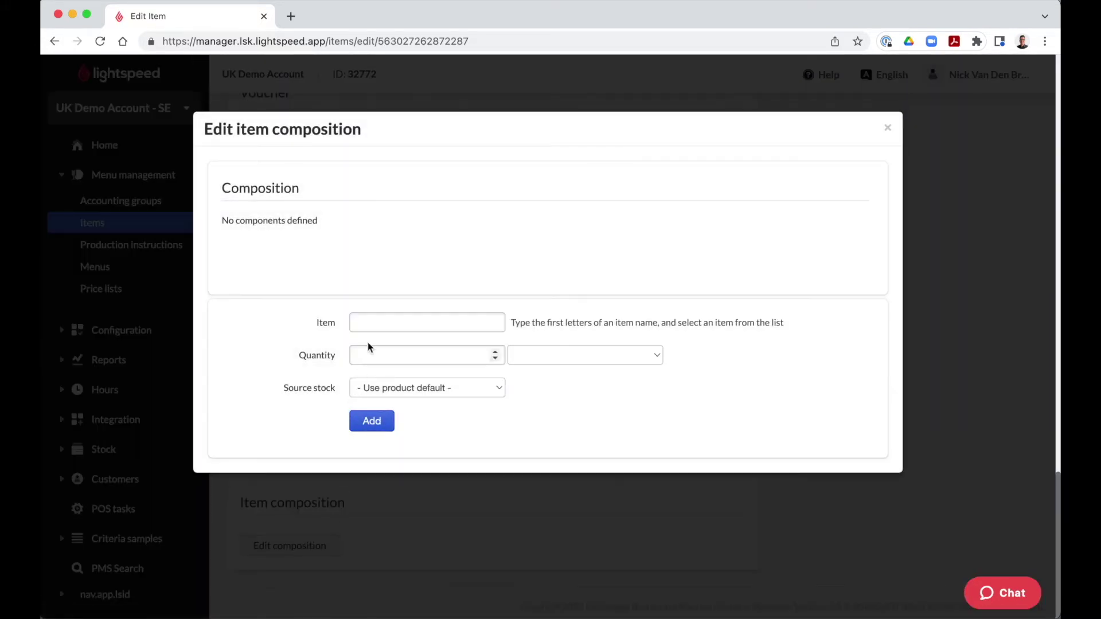
left_click(368, 323)
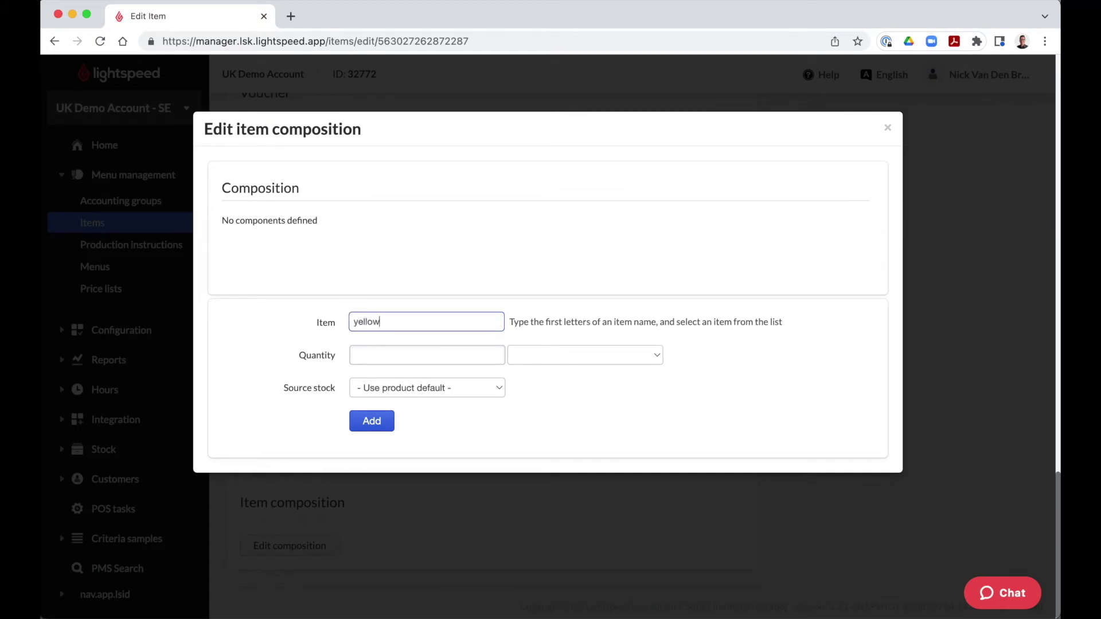
key("Down")
key("Tab")
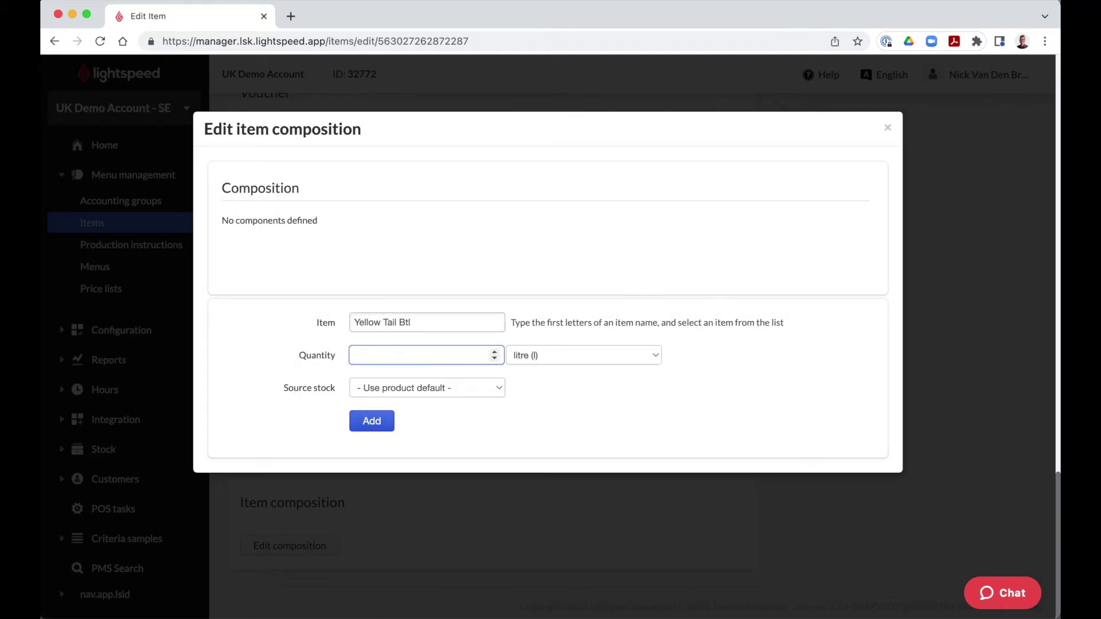
key("Tab")
key("m")
key("Tab")
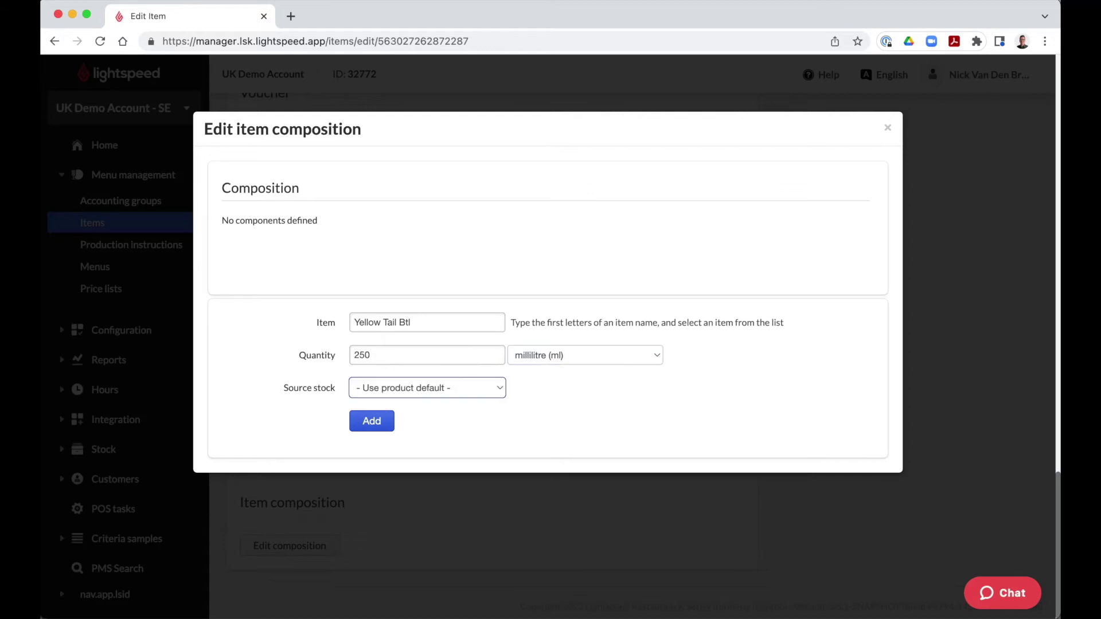
key("w")
left_click(377, 429)
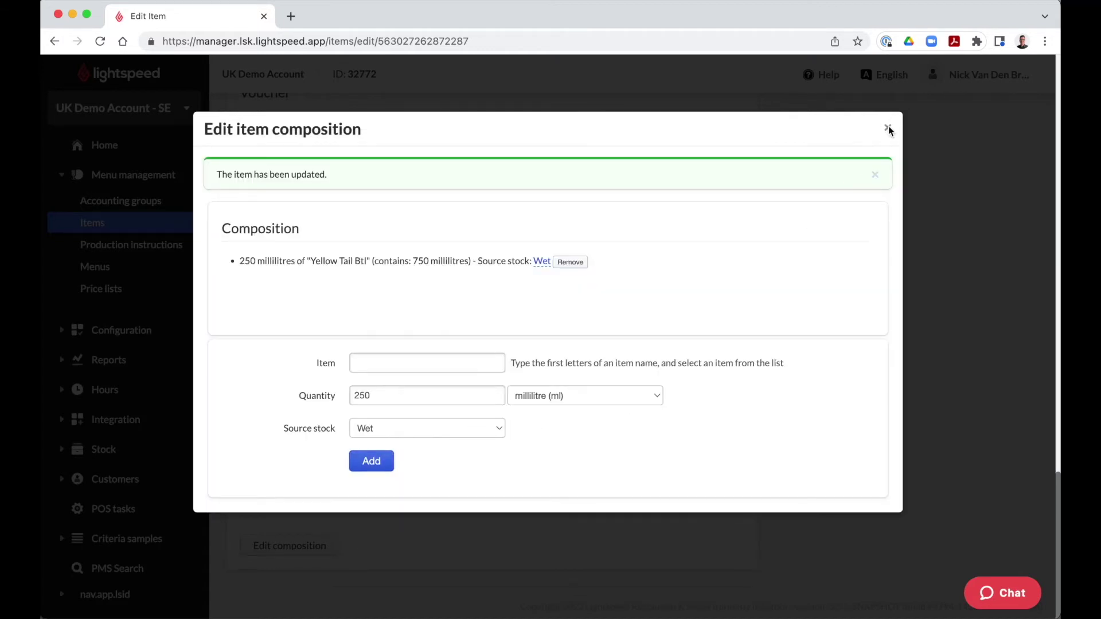
left_click(888, 127)
left_click(390, 442)
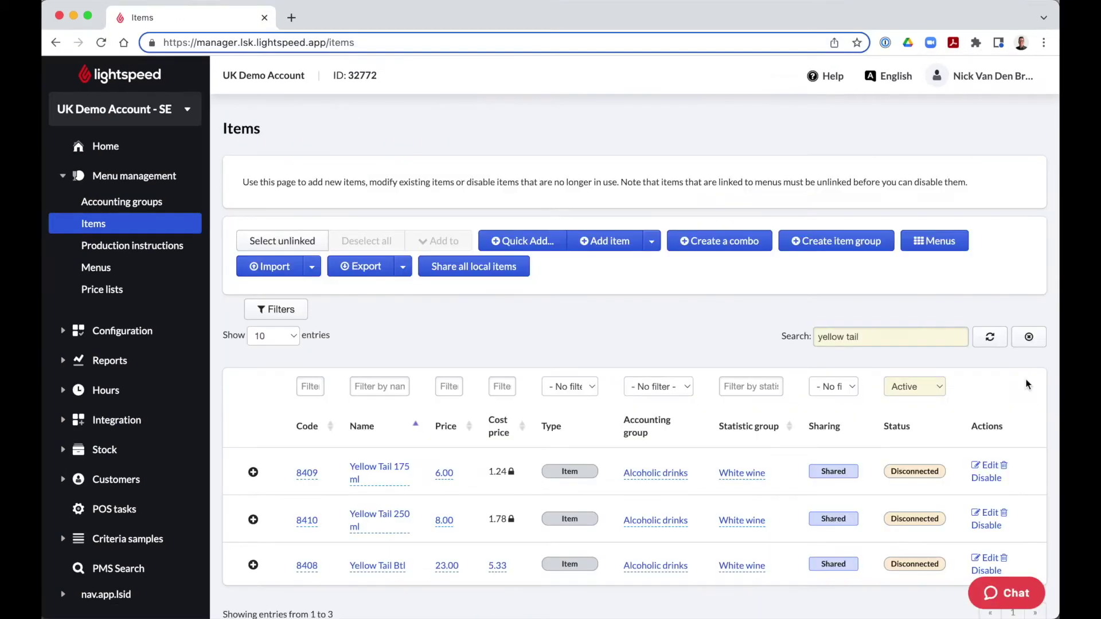
Re-save Yellow Tail Btl, then search the items list for 'negr'.
scroll(1026, 384, "down", 2)
left_click(993, 495)
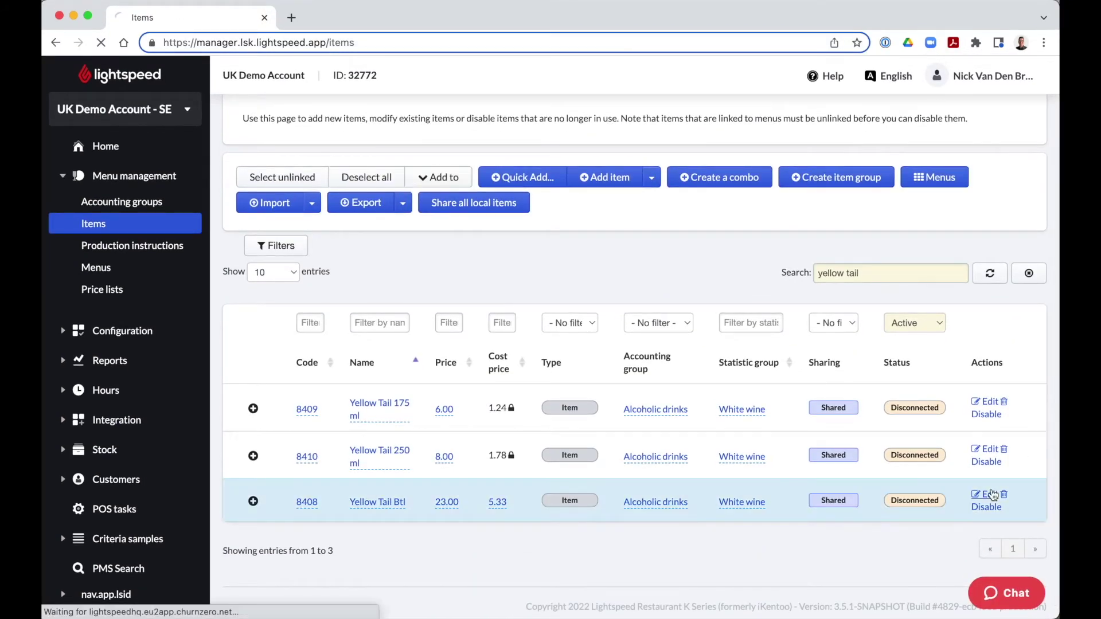
scroll(993, 494, "down", 20)
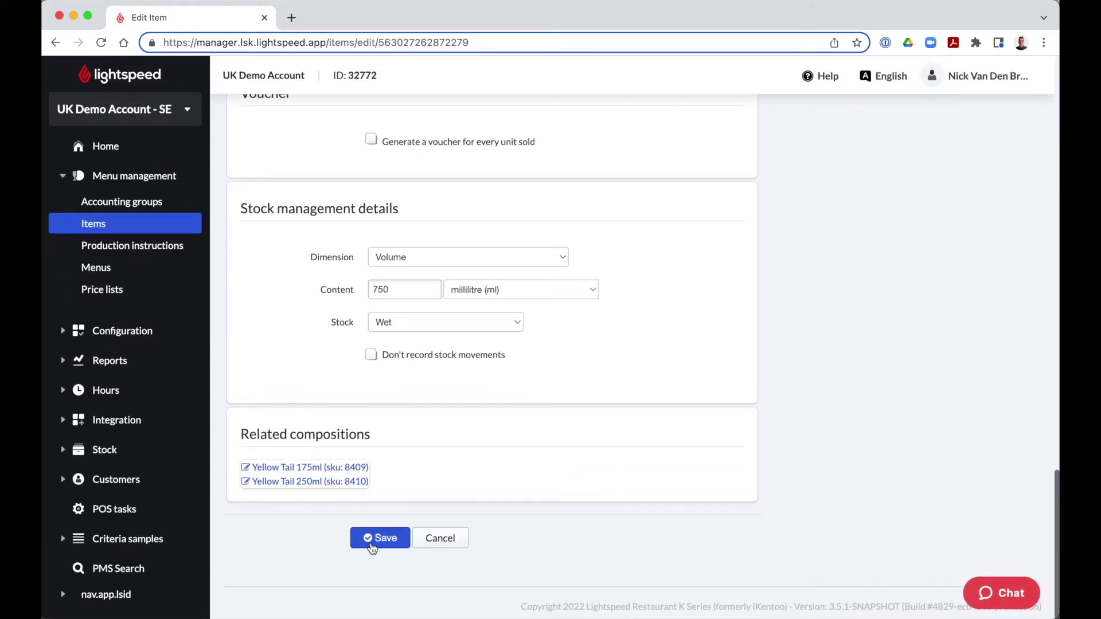
left_click(379, 538)
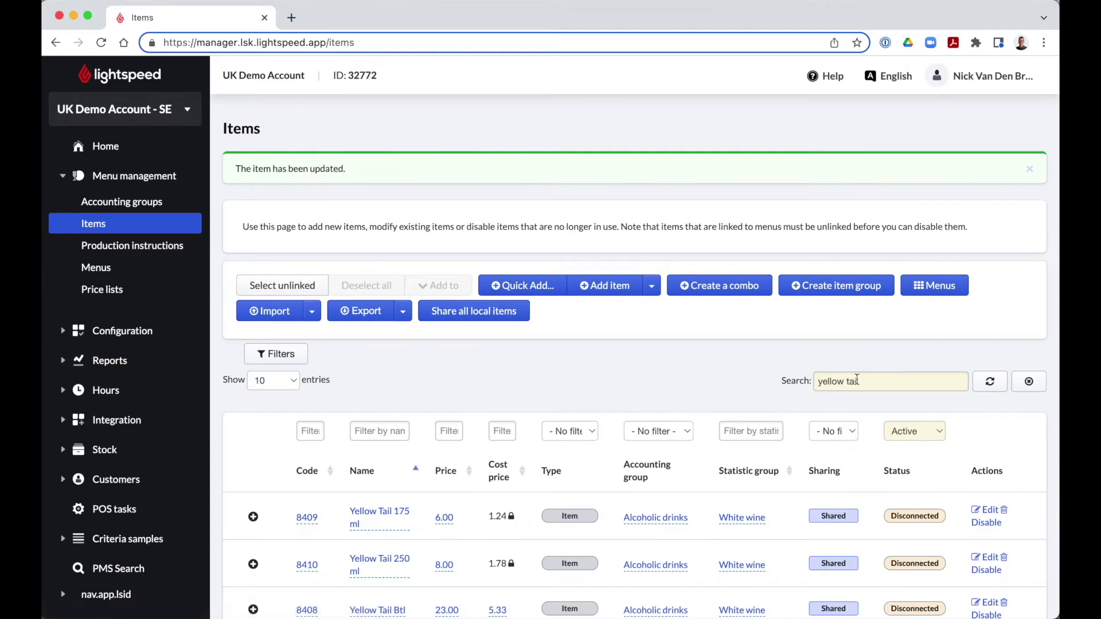
left_click_drag(870, 380, 777, 383)
type("negroni")
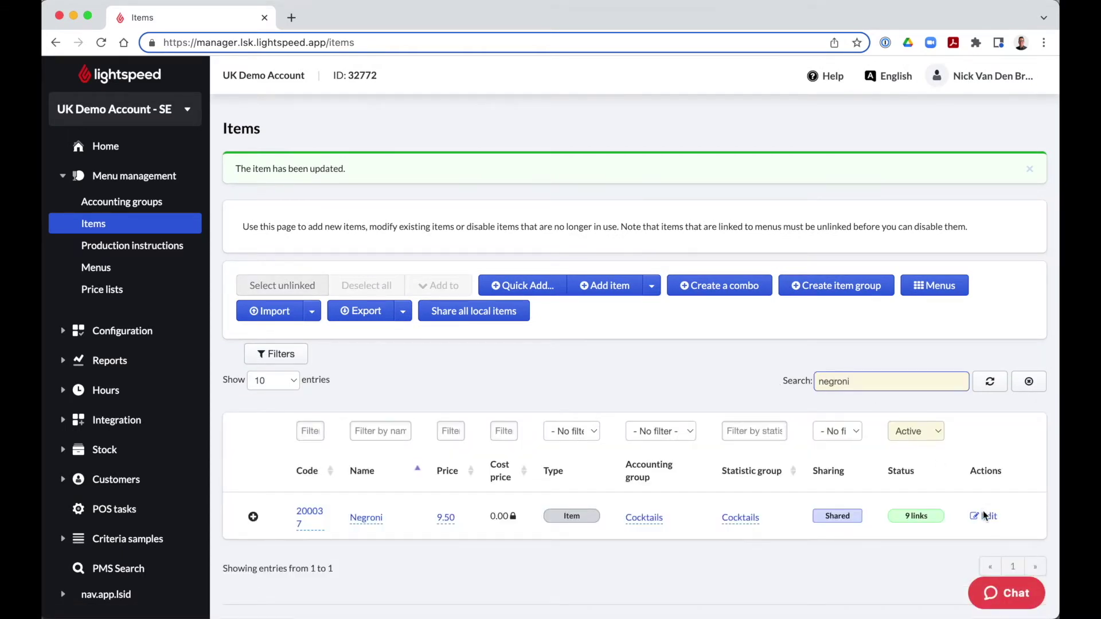
From Negroni, review London Dry Gin BTL's stock details (Volume, 750 ml, Wet) without changes.
left_click(985, 517)
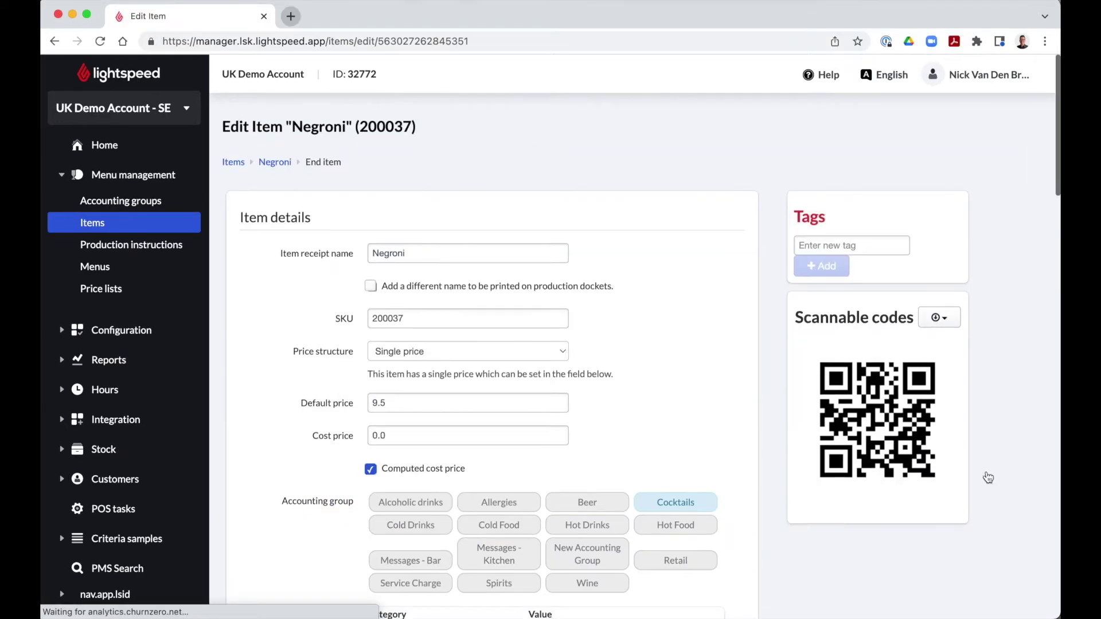
scroll(984, 477, "down", 15)
scroll(988, 478, "down", 7)
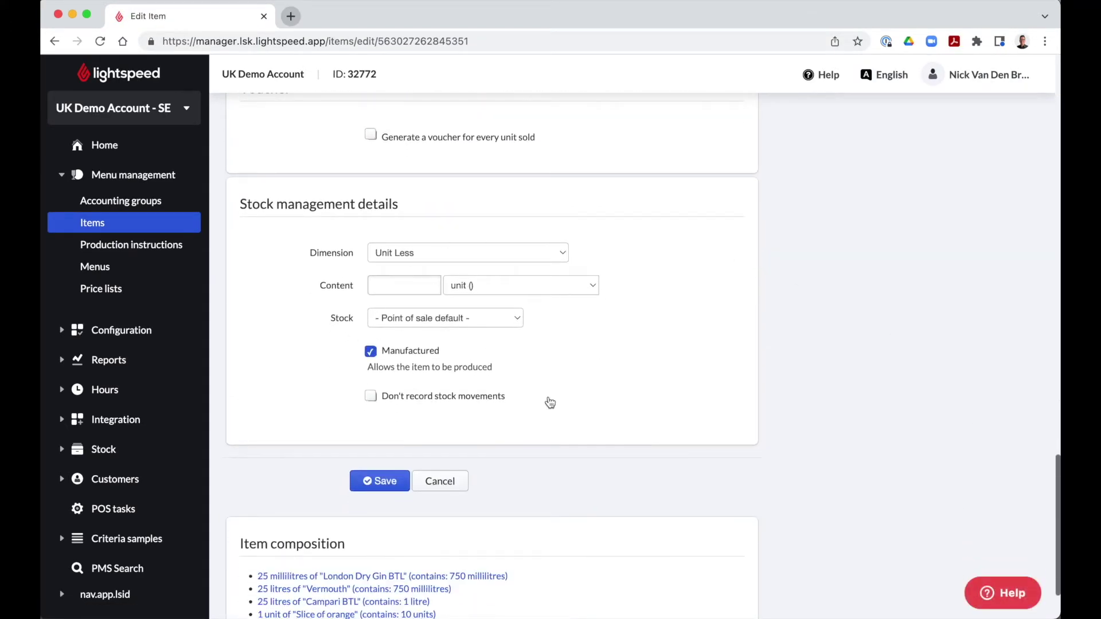
scroll(576, 399, "down", 3)
left_click_drag(239, 452, 363, 457)
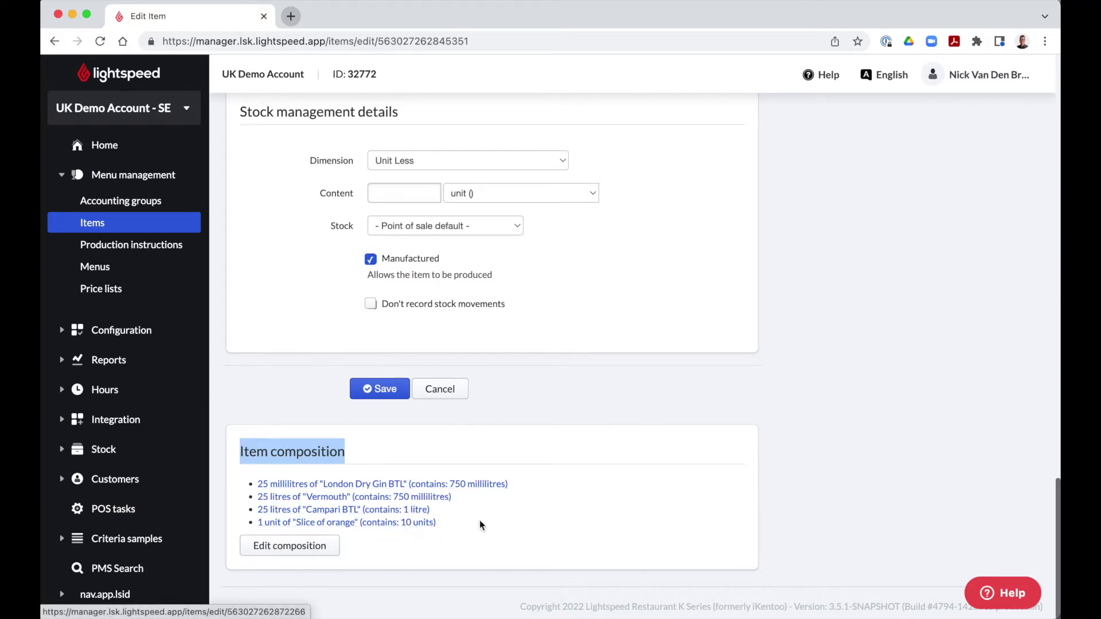
left_click(486, 486)
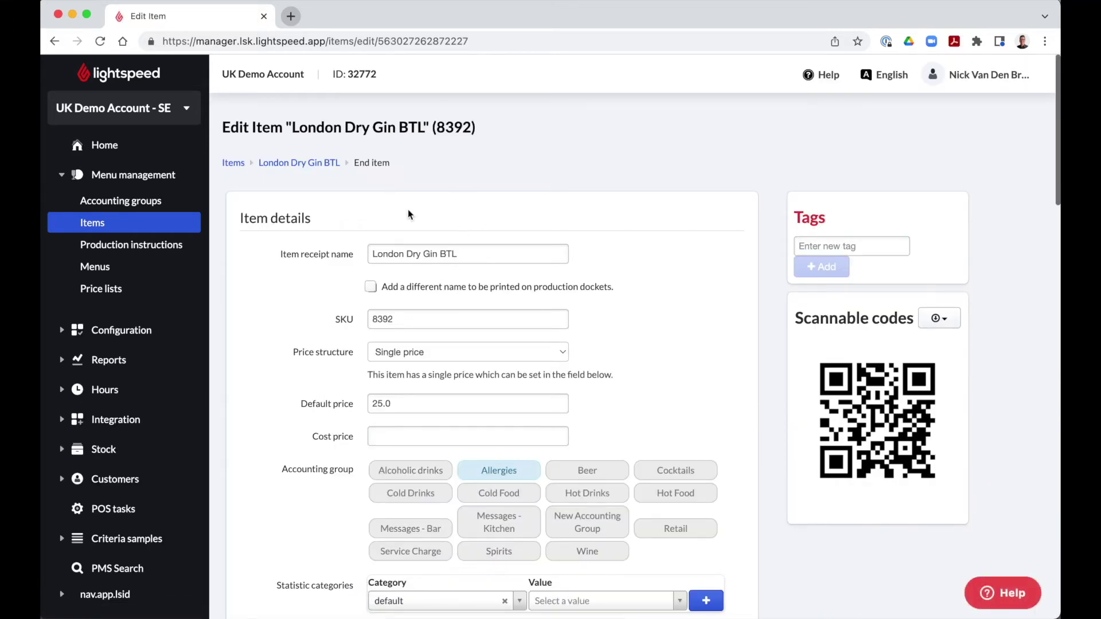
scroll(448, 304, "down", 20)
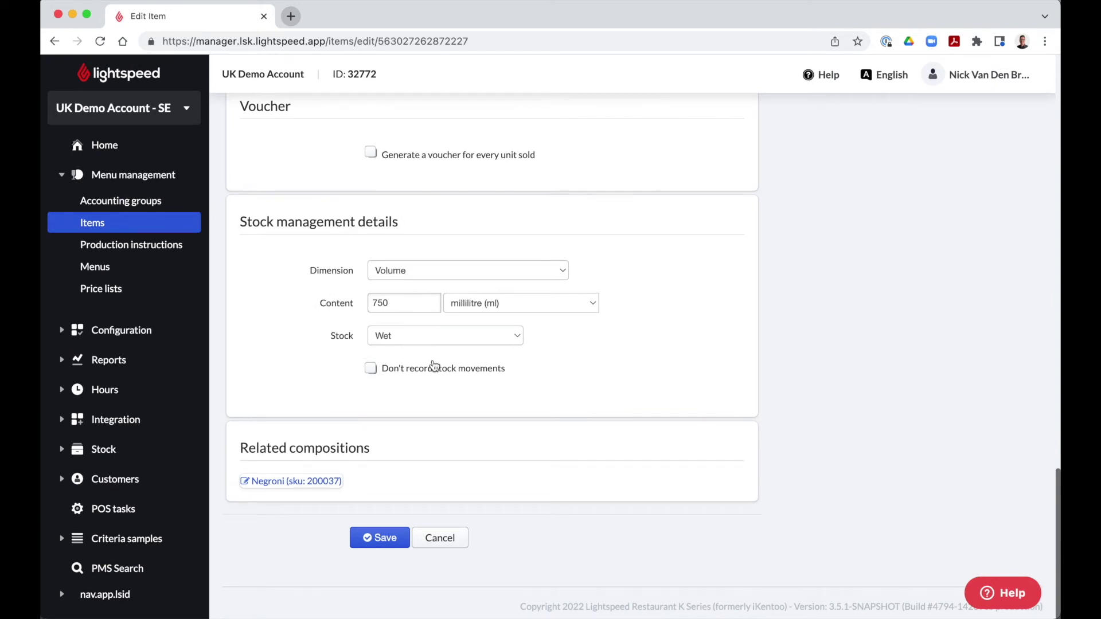
left_click(441, 537)
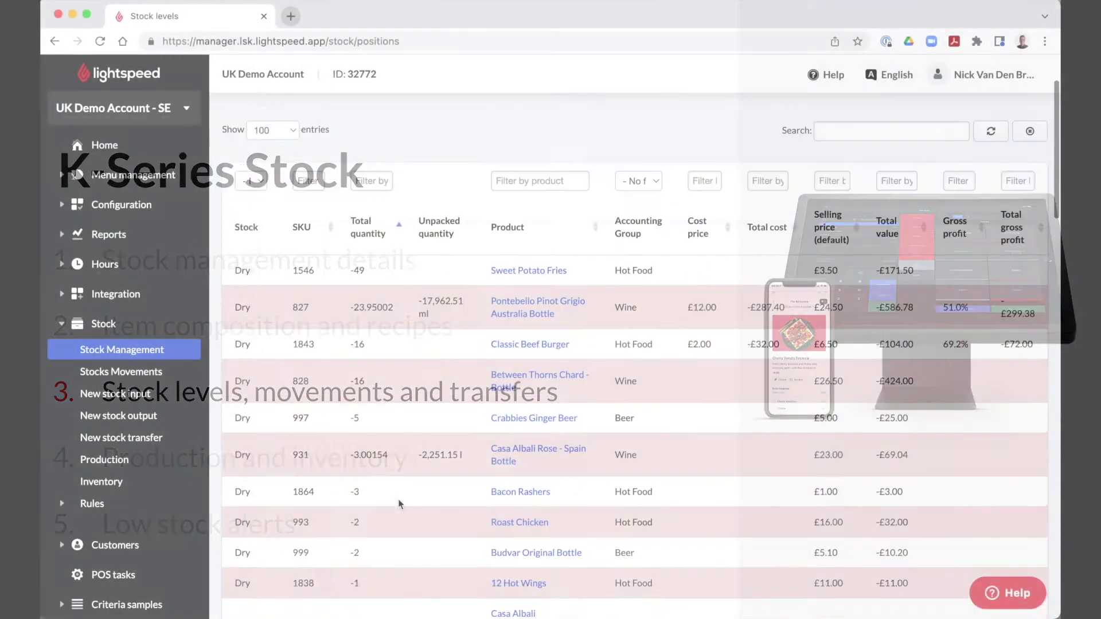
Browse the unfiltered Stock levels table, checking the Stock and Accounting group filters and export formats.
scroll(399, 504, "down", 10)
scroll(399, 503, "down", 6)
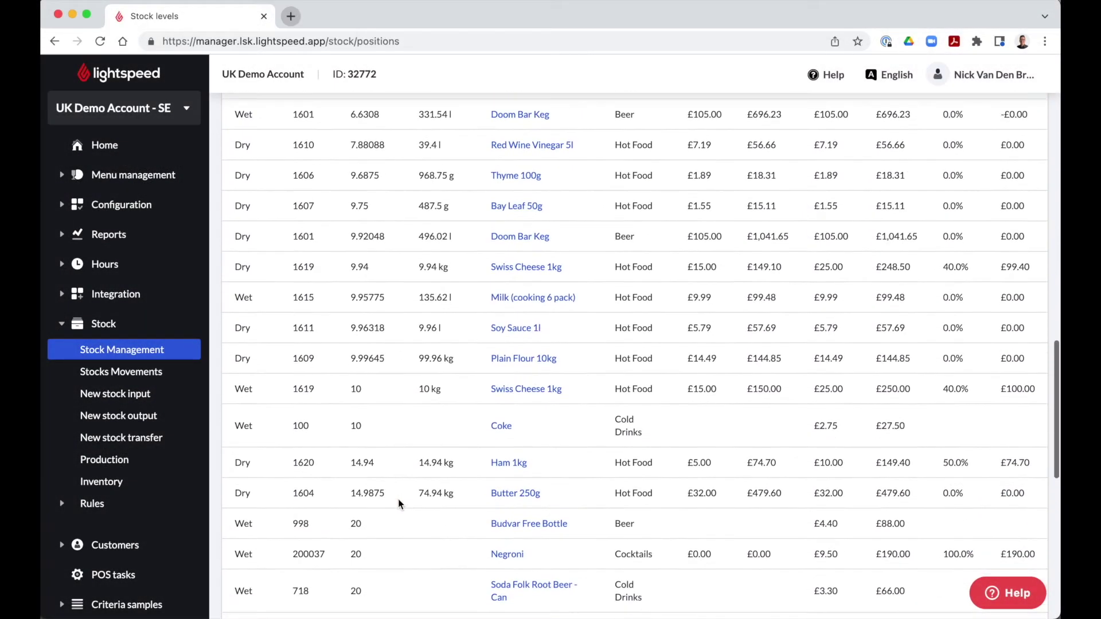
scroll(399, 504, "up", 7)
scroll(400, 503, "up", 15)
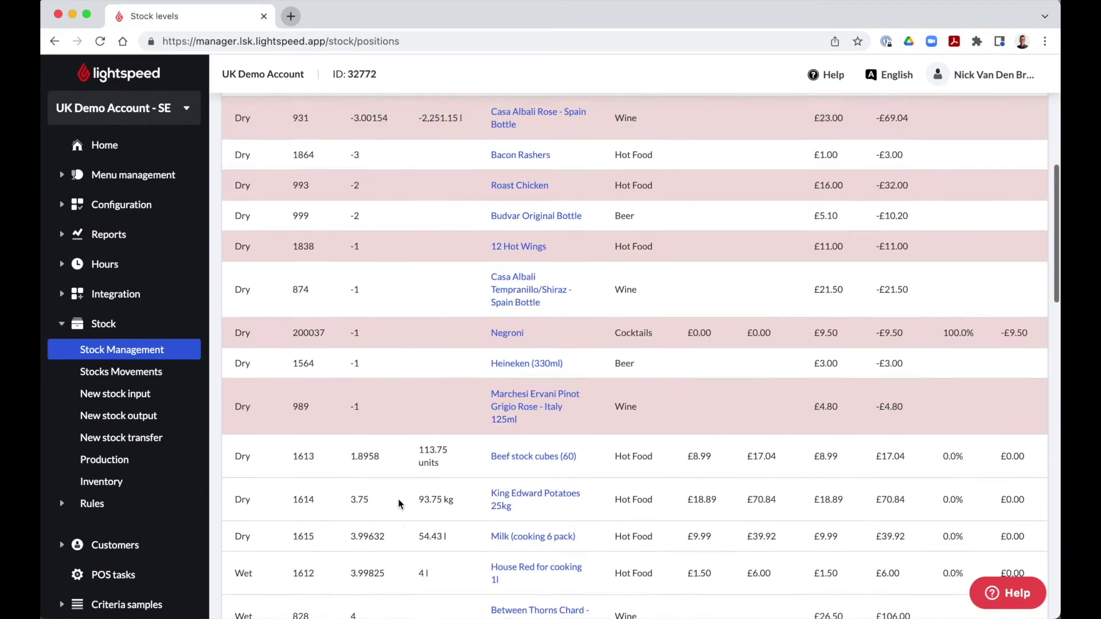
scroll(399, 504, "up", 5)
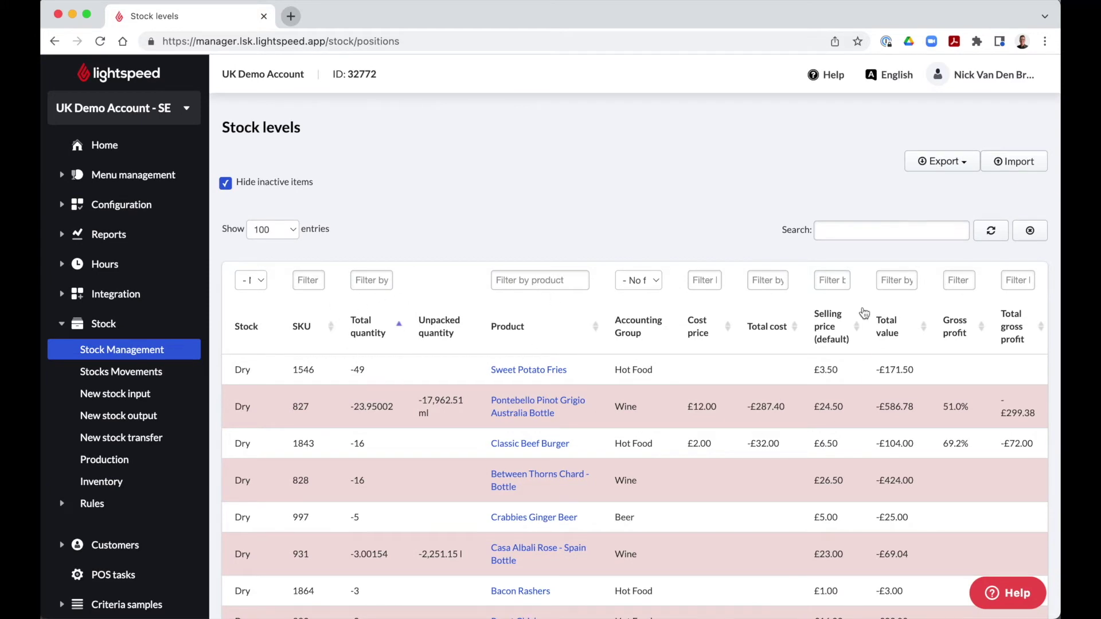
left_click(241, 282)
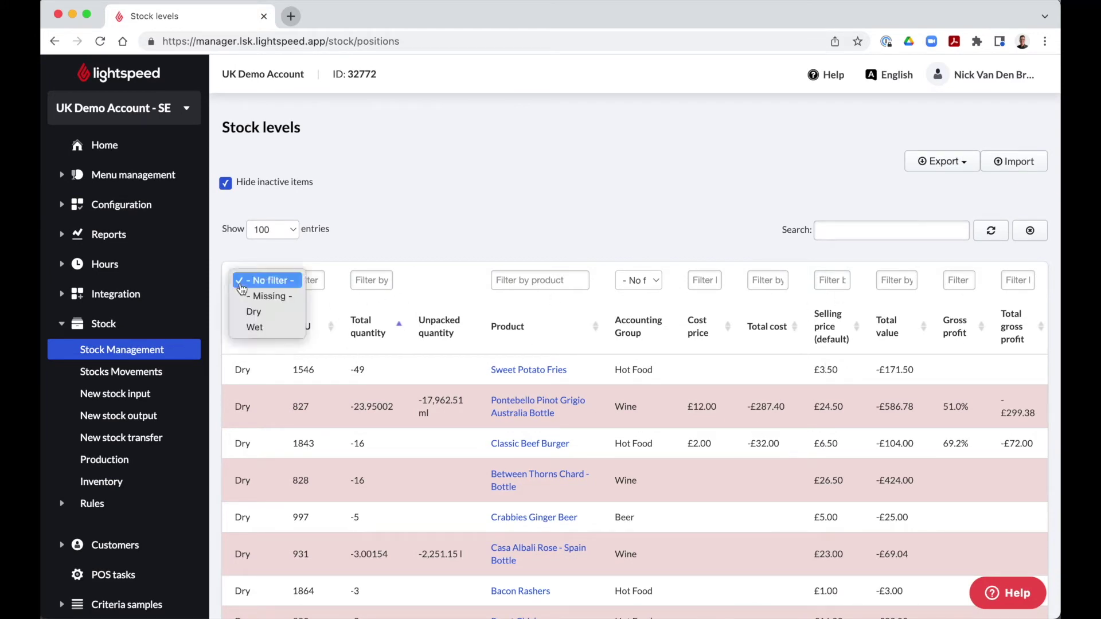
left_click(633, 286)
left_click(633, 285)
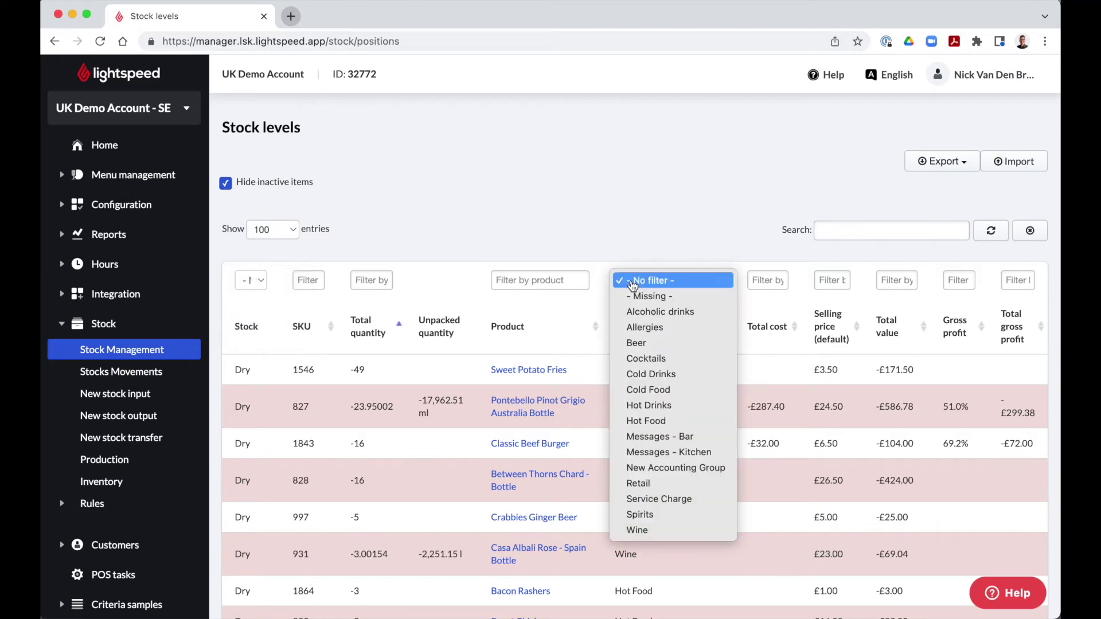
left_click(773, 261)
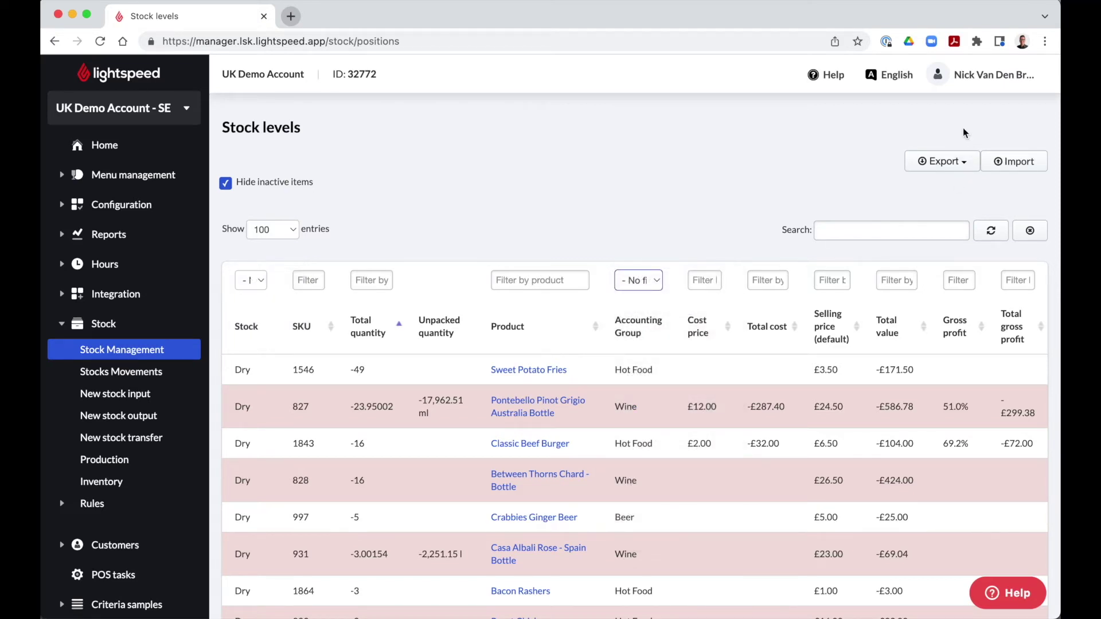
left_click(961, 165)
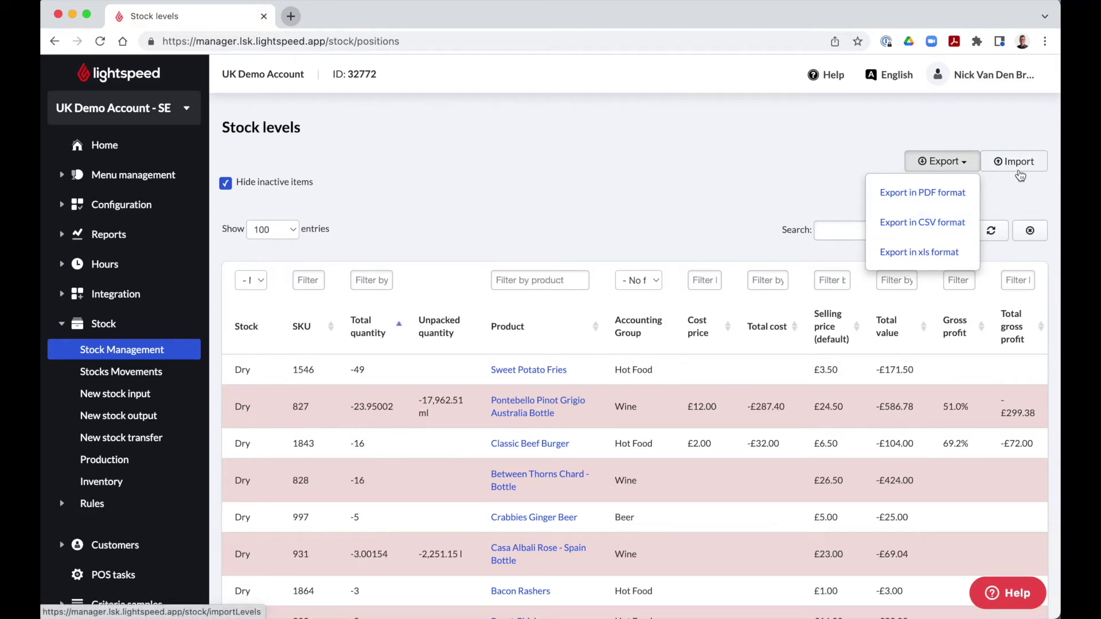
left_click(1011, 196)
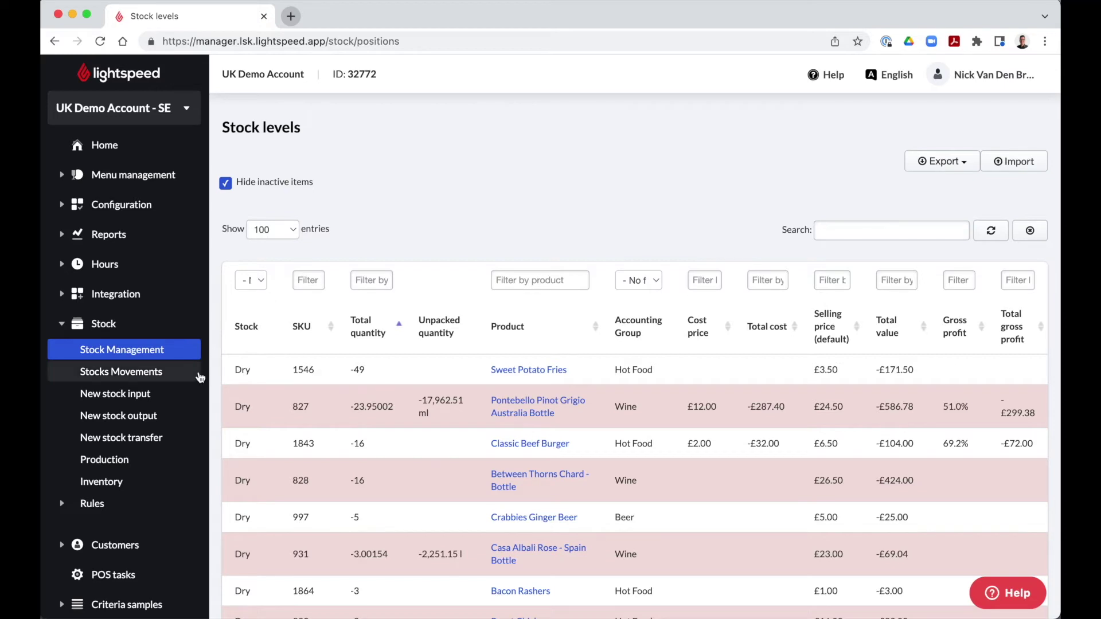
left_click(195, 376)
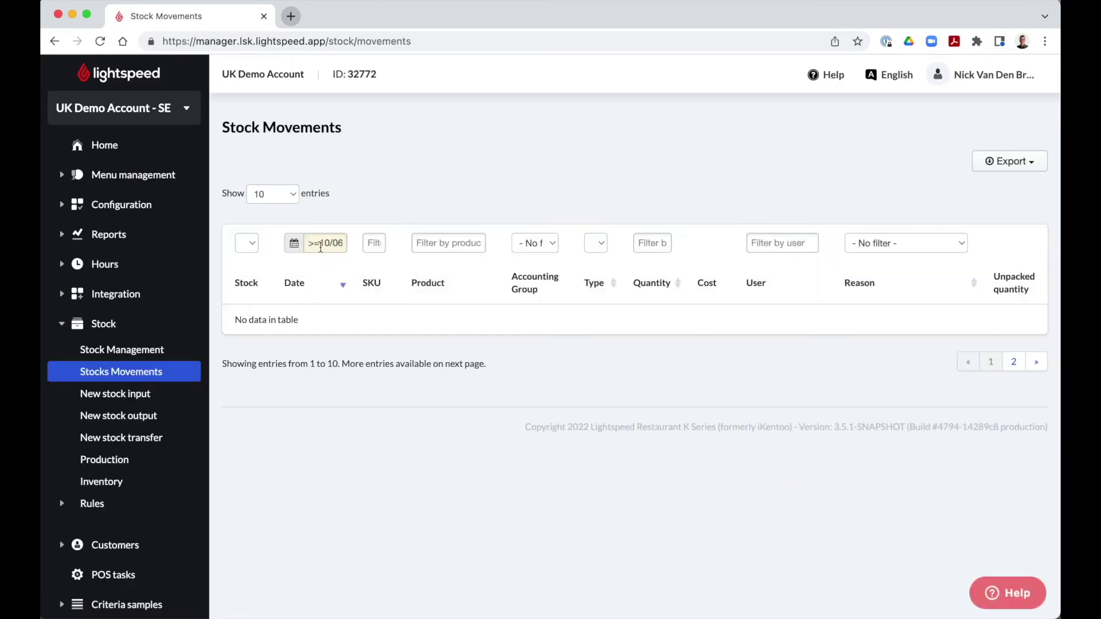
Show stock movements for the last 30 days and check the Reason filter options.
left_click(321, 247)
left_click(346, 344)
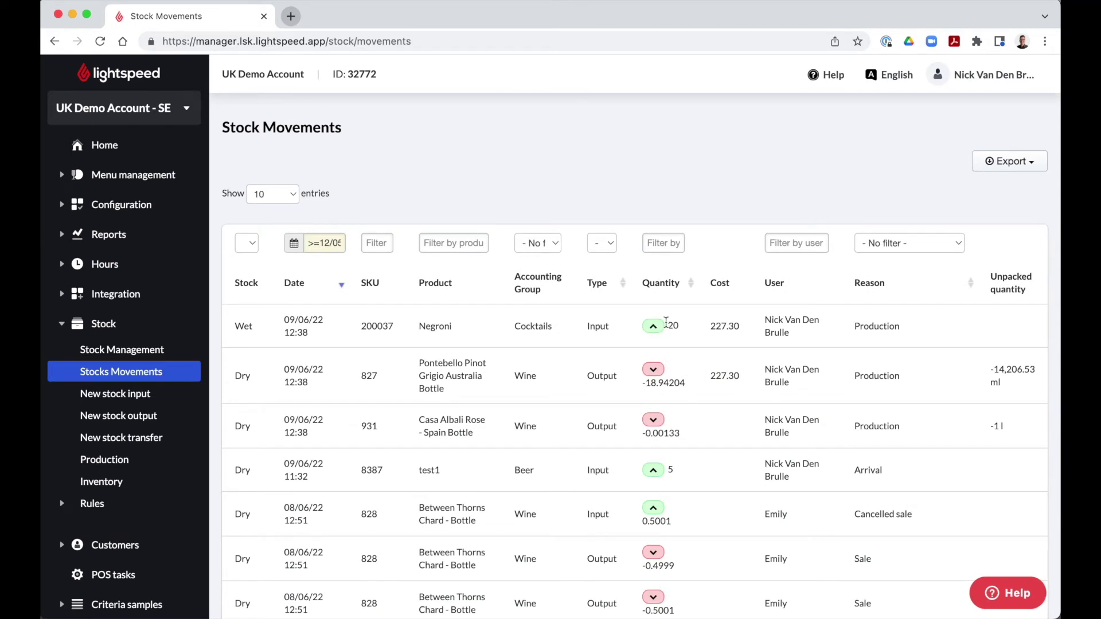
scroll(811, 356, "down", 4)
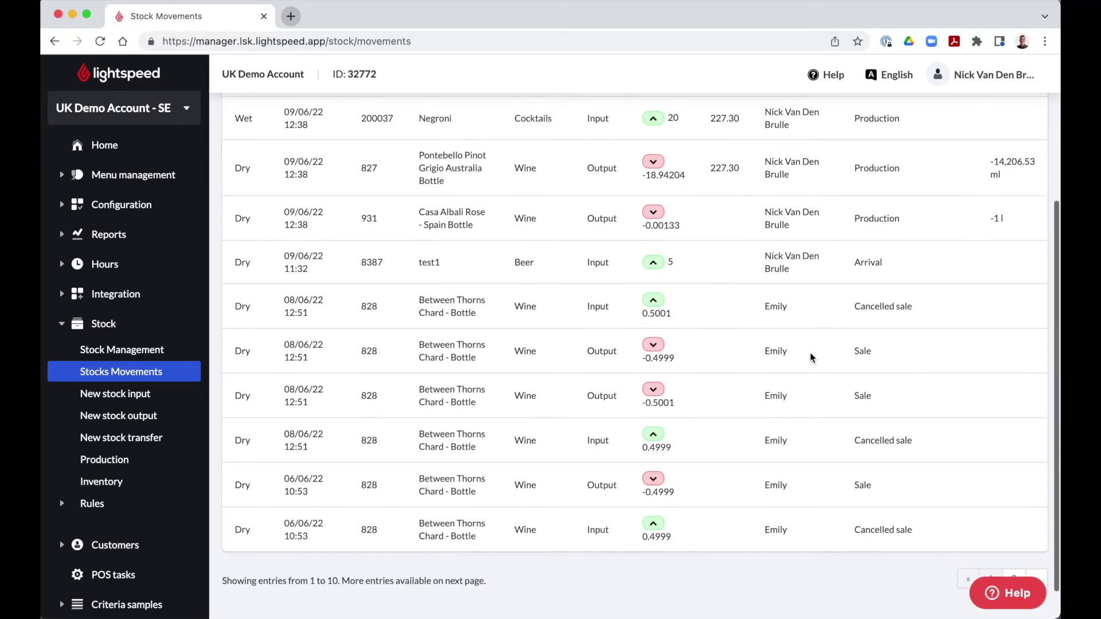
scroll(811, 356, "up", 4)
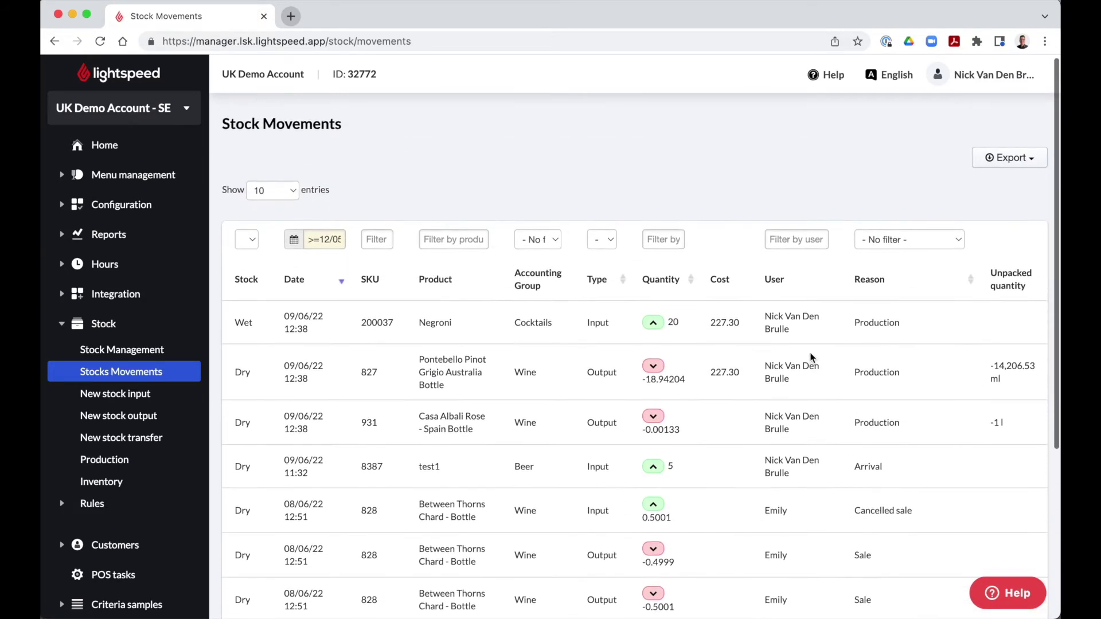
left_click(929, 241)
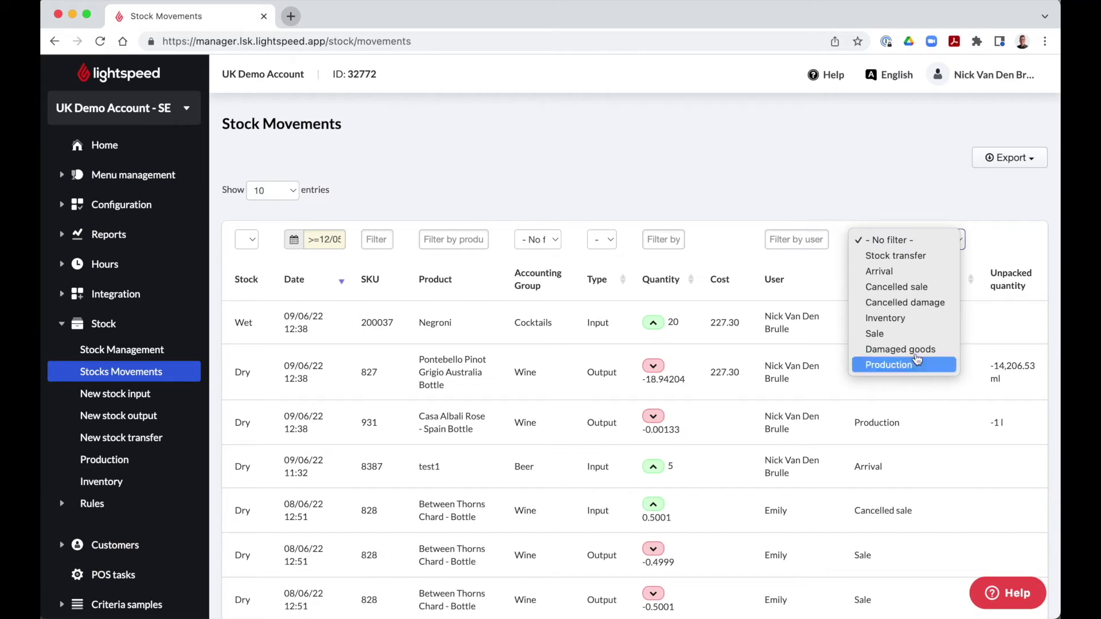
left_click(931, 207)
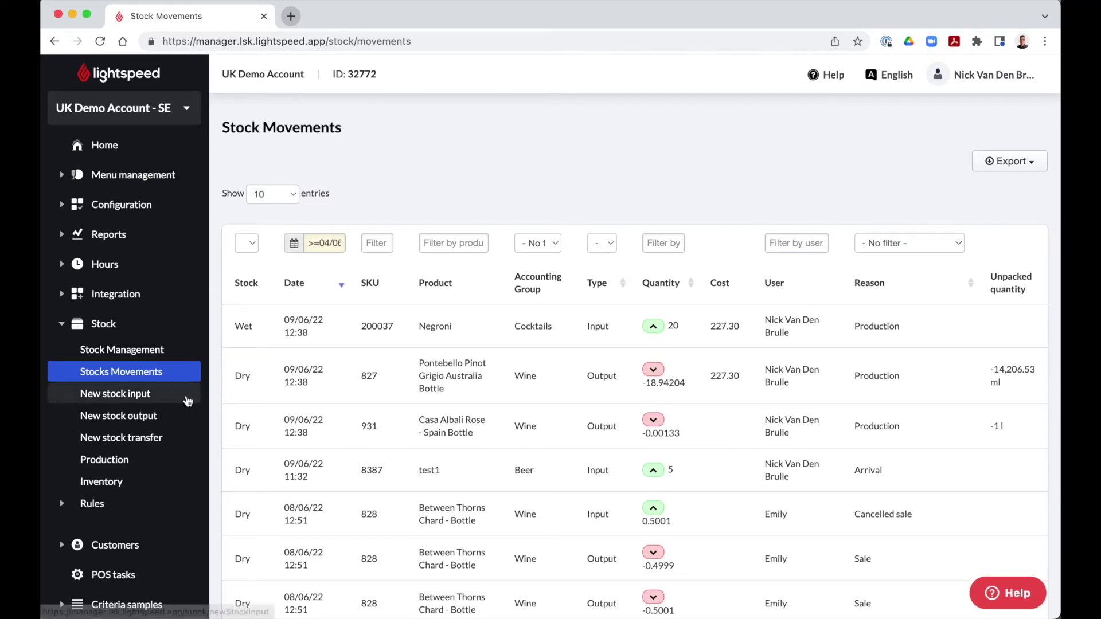
left_click(187, 399)
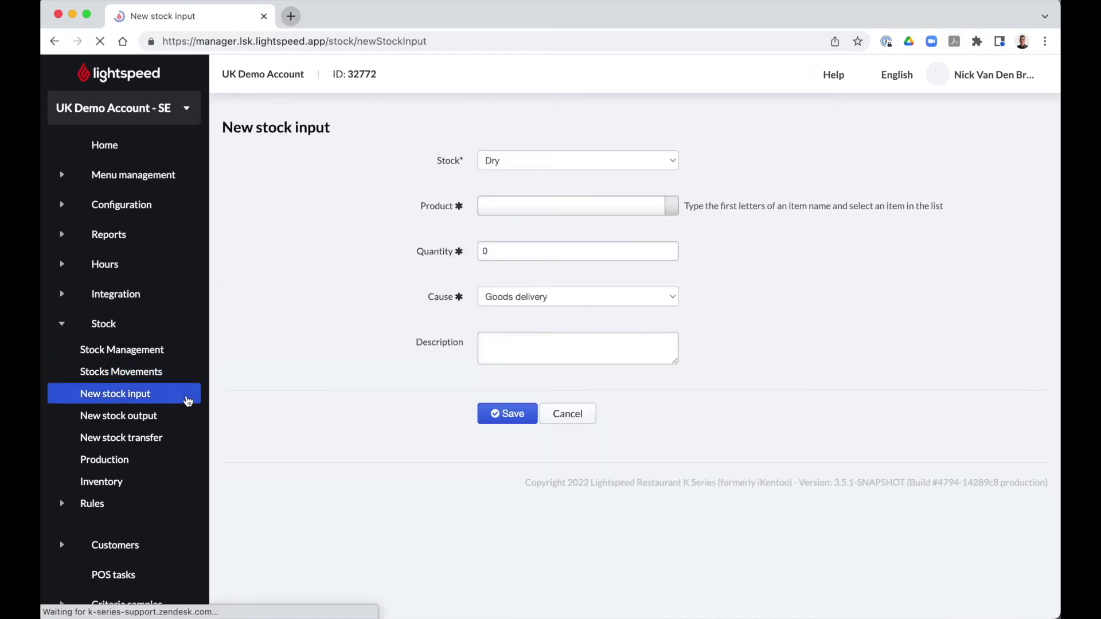
Record a Wet stock input of 12 Yellow Tail Btl (9000 ml) as a Goods delivery.
left_click(528, 167)
left_click(527, 175)
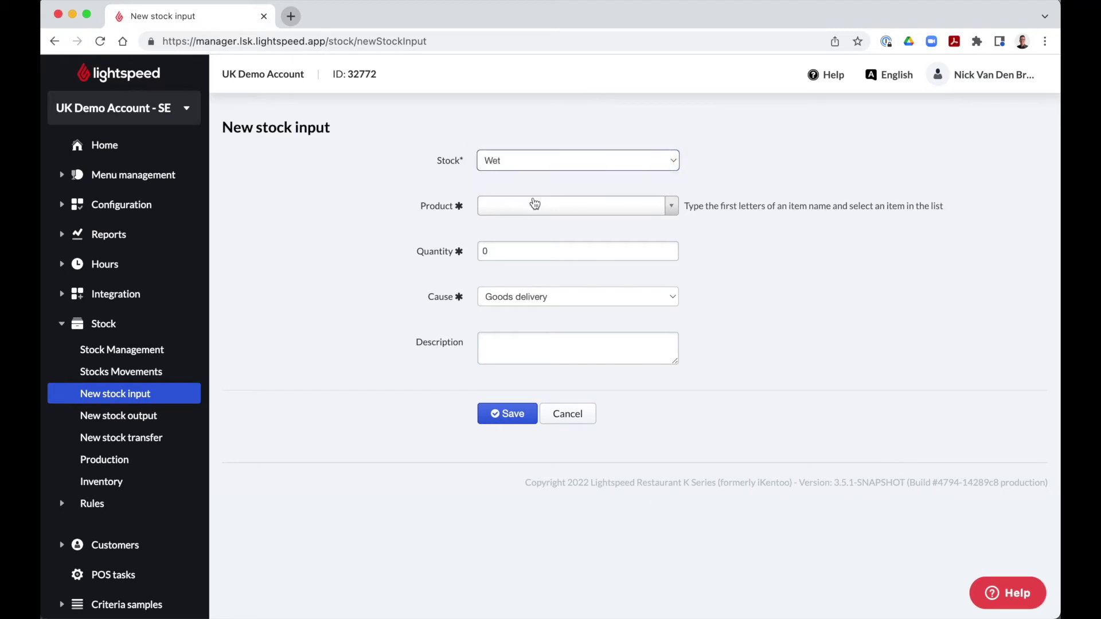
left_click(535, 205)
type("yellow tail")
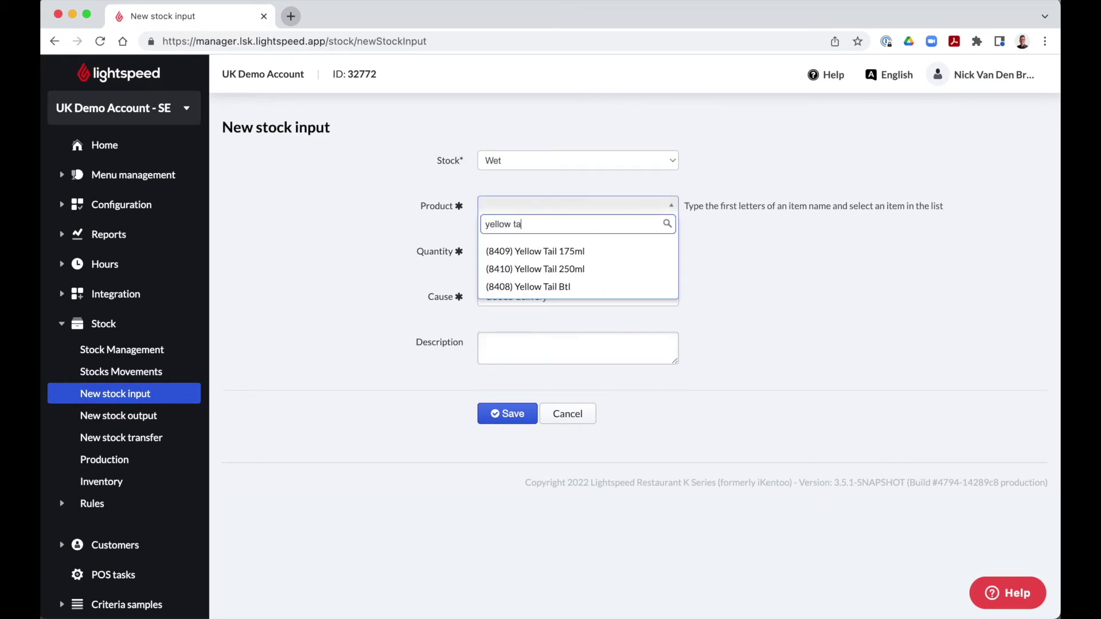
left_click(538, 286)
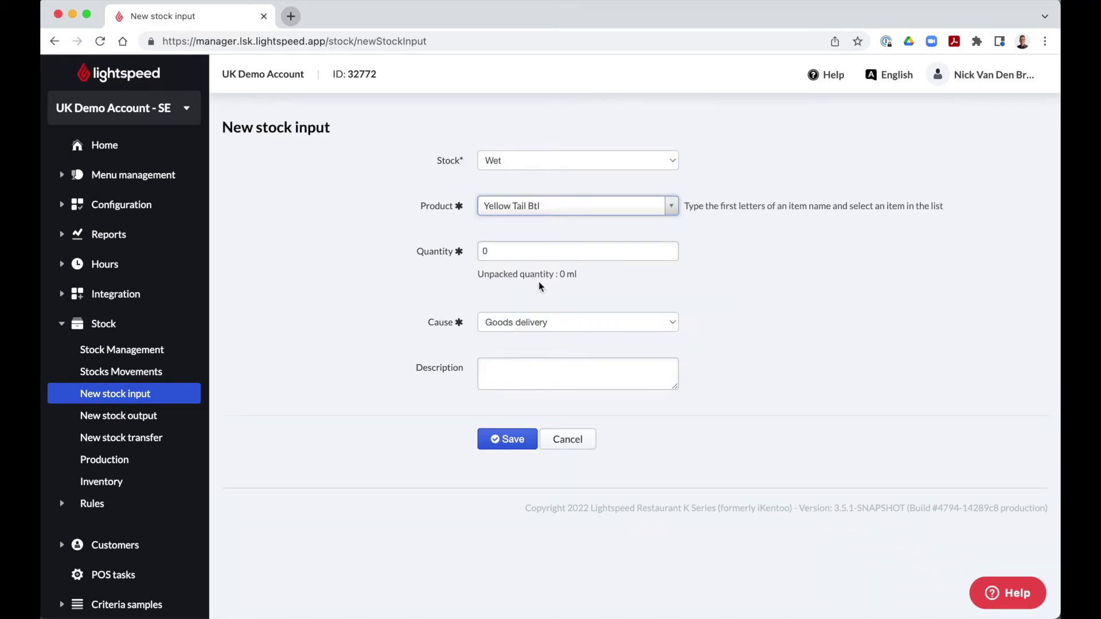
left_click(515, 281)
key("BackSpace")
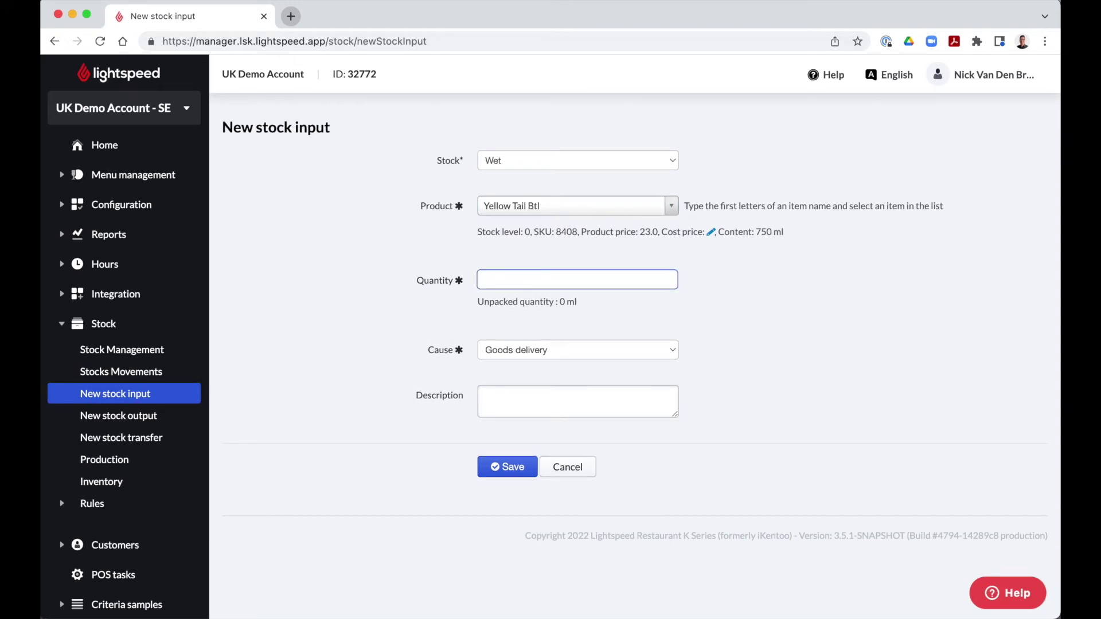
type("12")
left_click(542, 350)
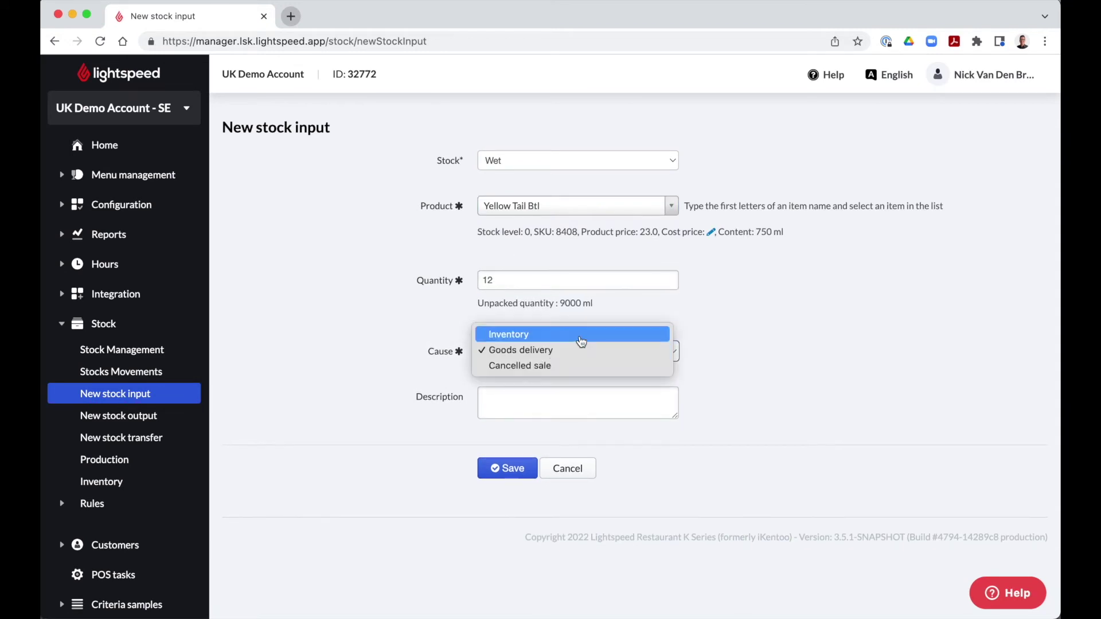
left_click(751, 403)
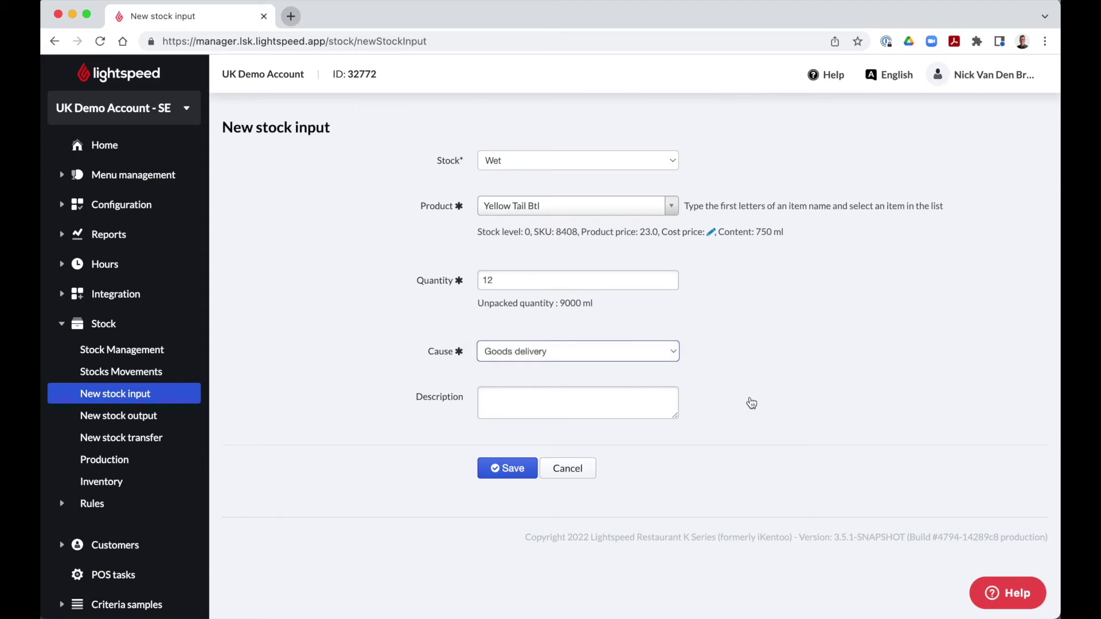
left_click(510, 480)
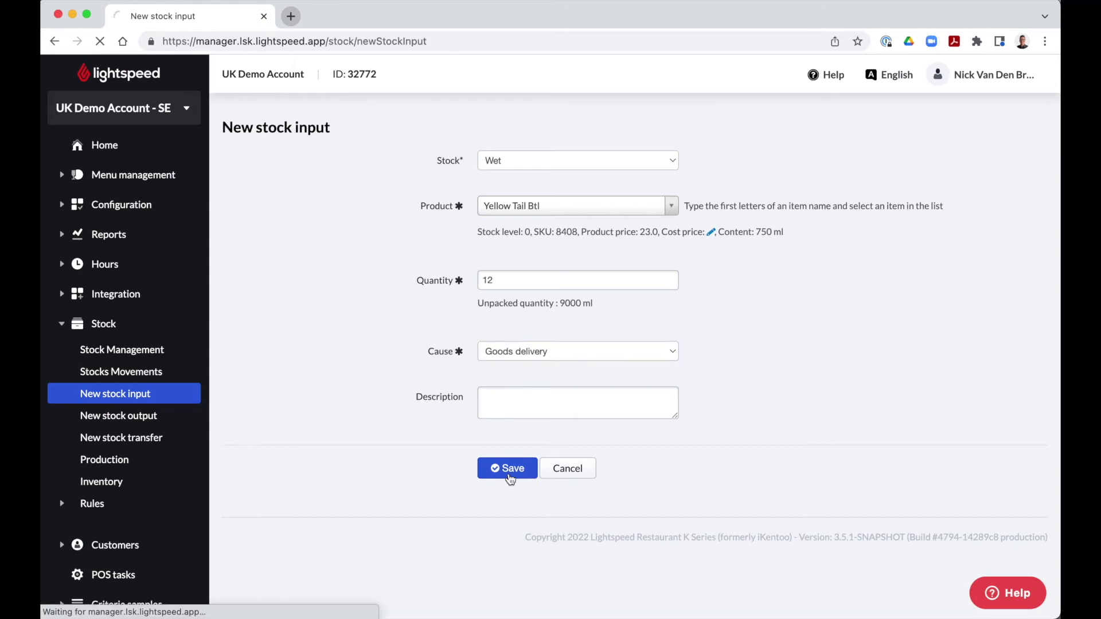
Start a stock output of 1 Yellow Tail Btl with Damaged goods as the cause.
left_click(176, 423)
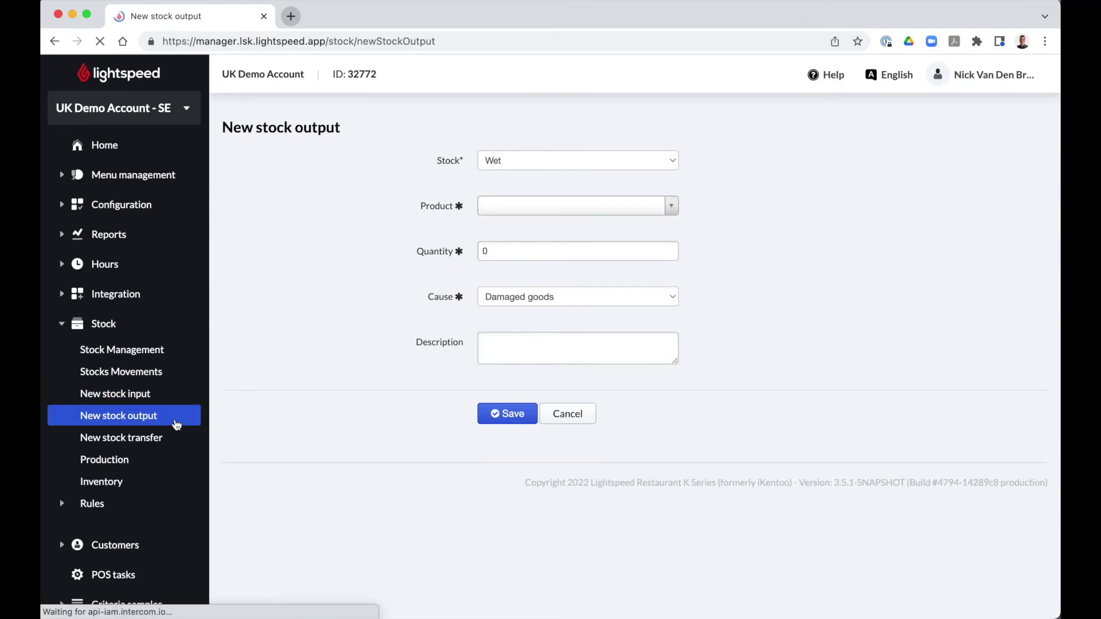
left_click(547, 205)
type("yellow tail")
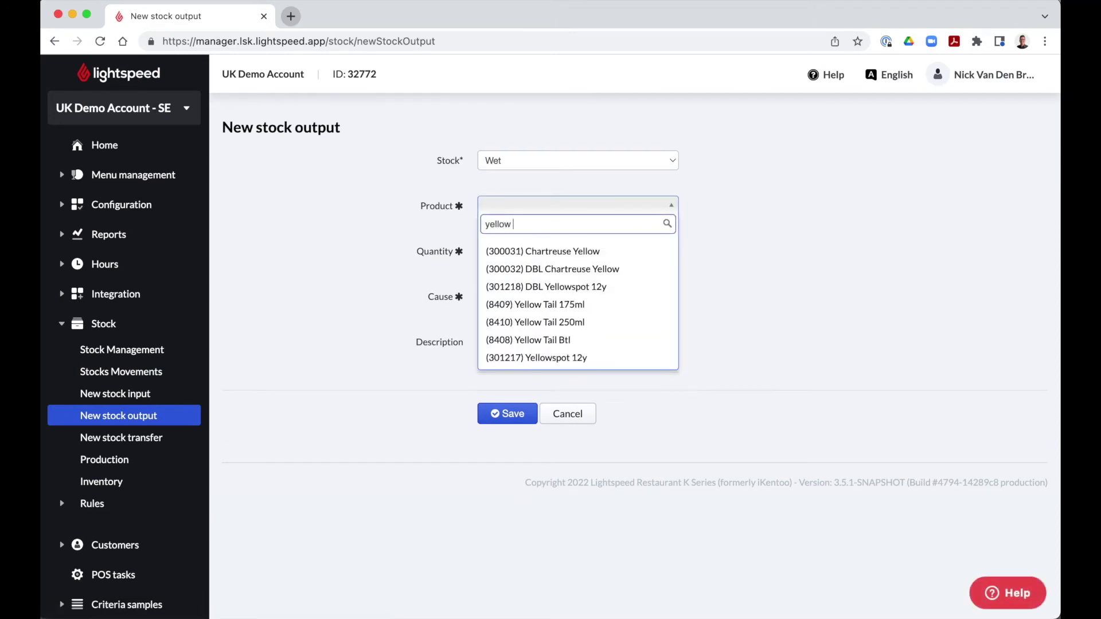
left_click(548, 287)
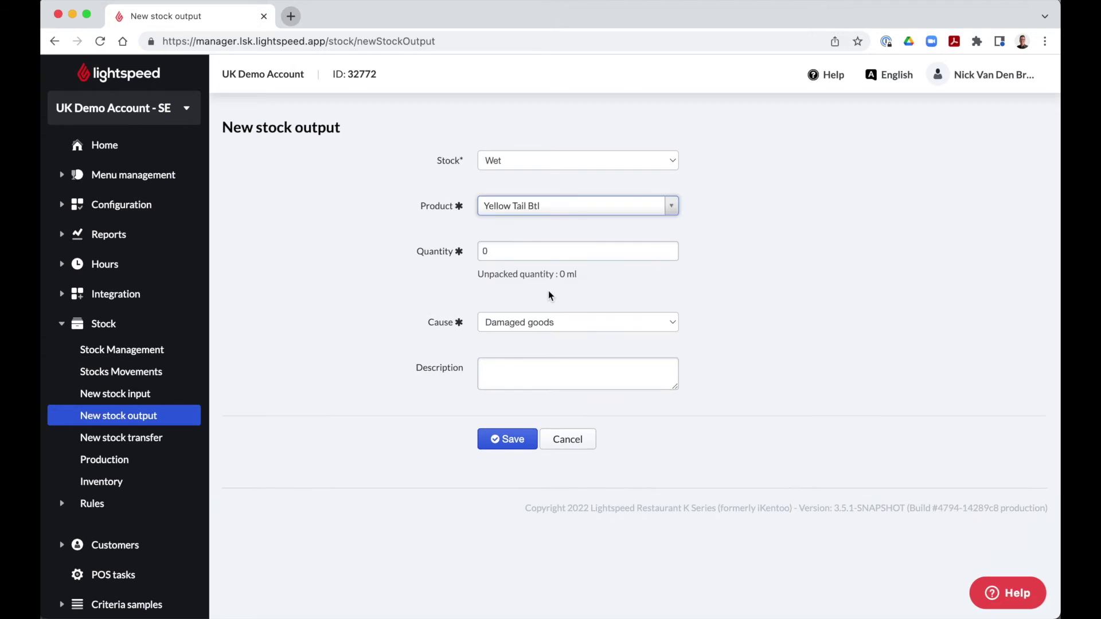
left_click(503, 277)
key("BackSpace")
type("1")
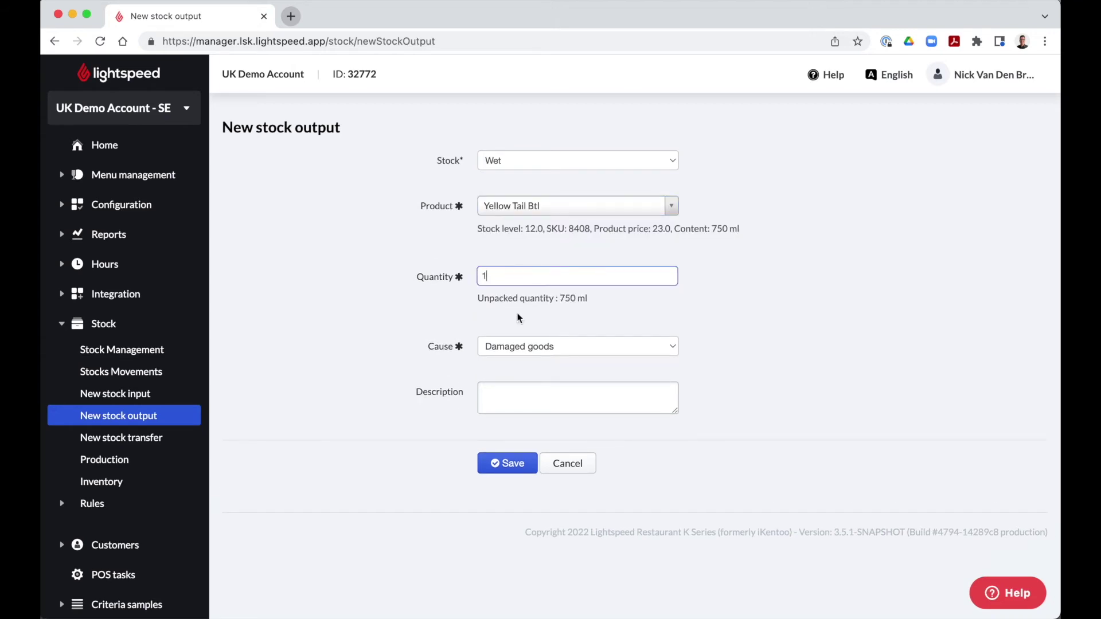
left_click(555, 347)
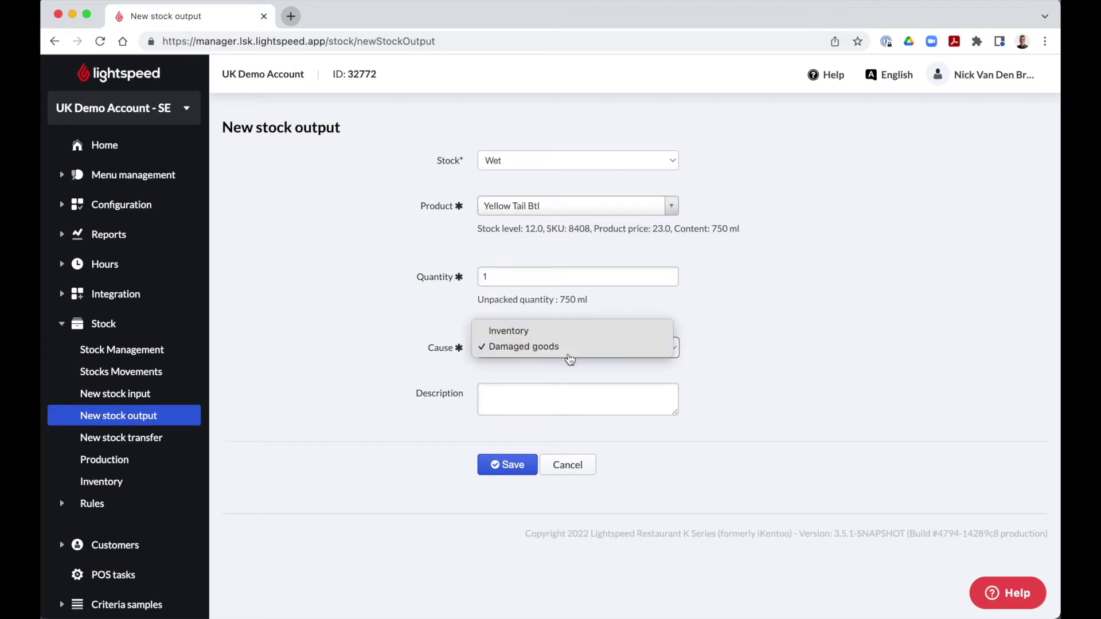
left_click(569, 352)
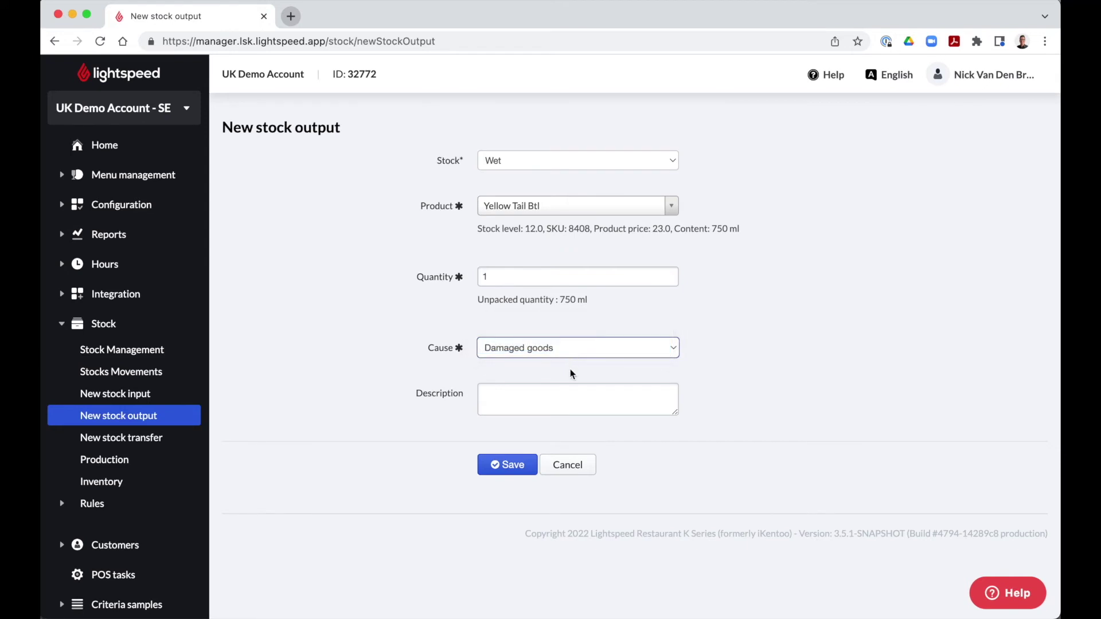
left_click(501, 468)
Add the description 'Damaged box' and save the stock output.
left_click(502, 400)
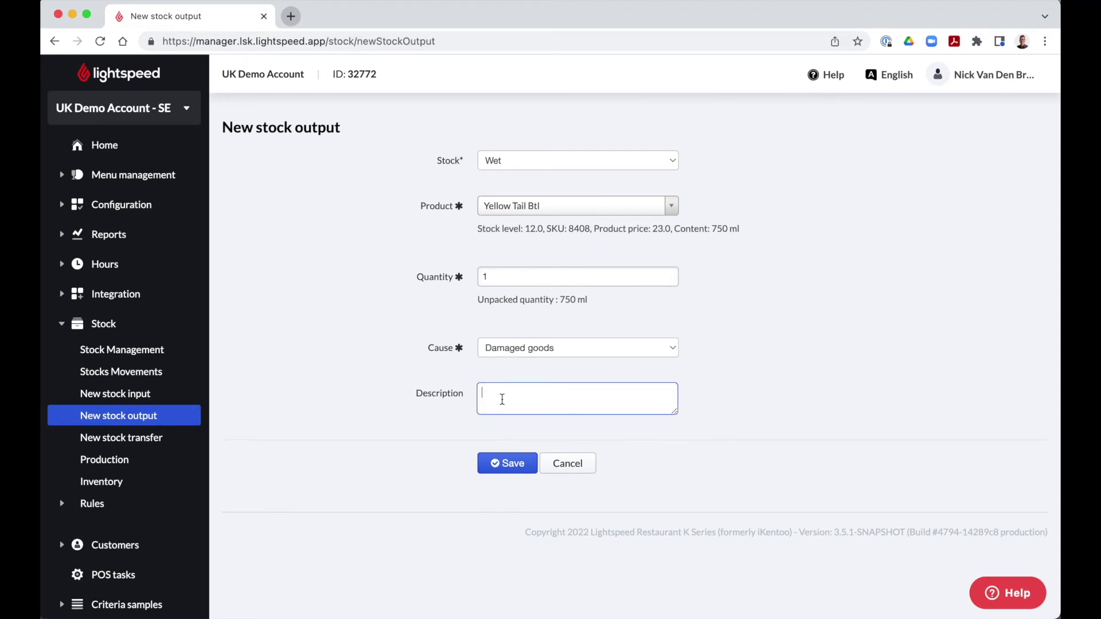
type("Damaged box")
left_click(502, 471)
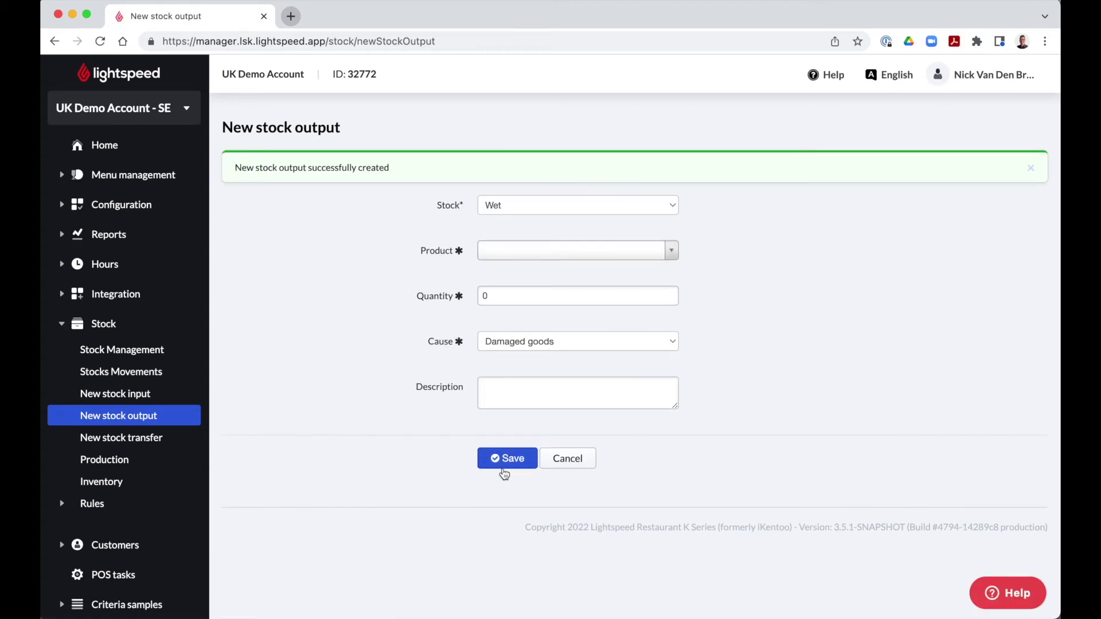
left_click(181, 442)
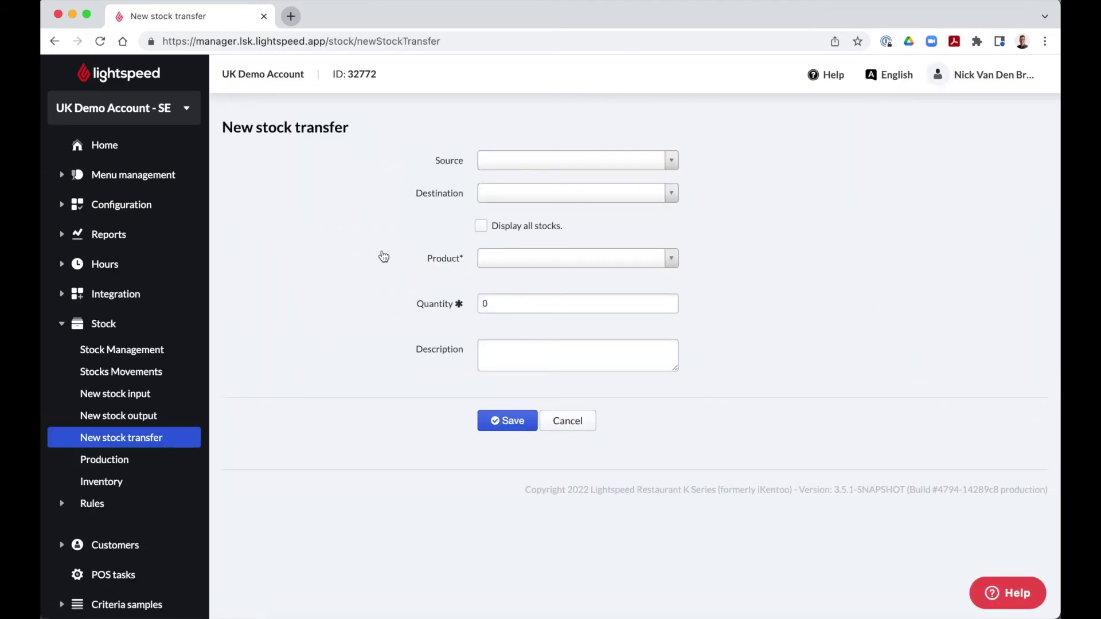
Look over the stock transfer form's Source stock choices, leaving the transfer unsaved.
left_click(528, 161)
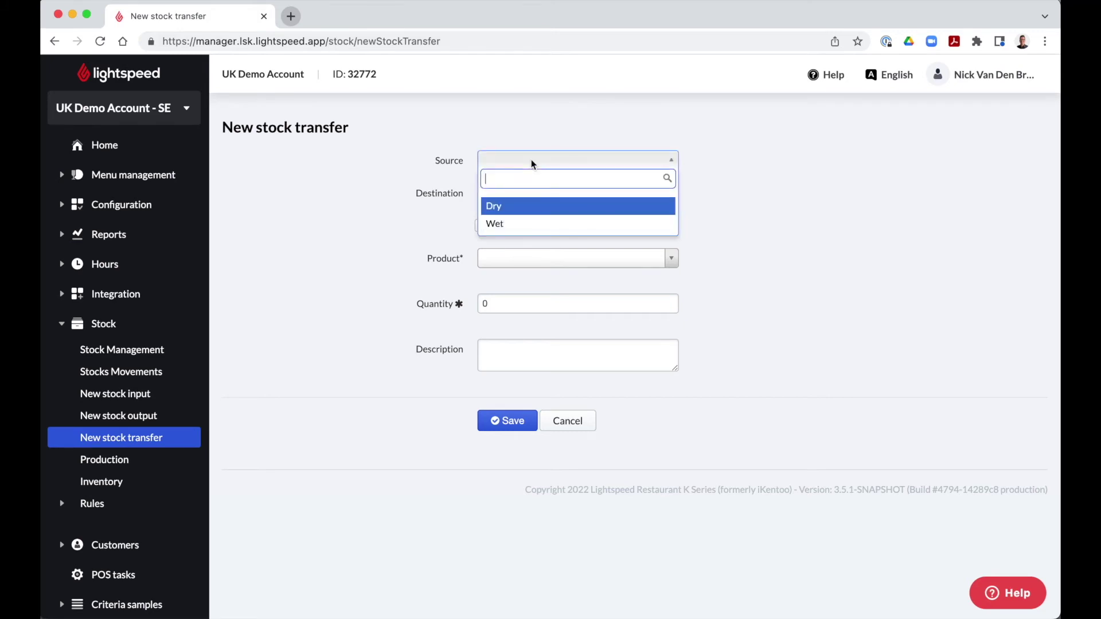
left_click(461, 182)
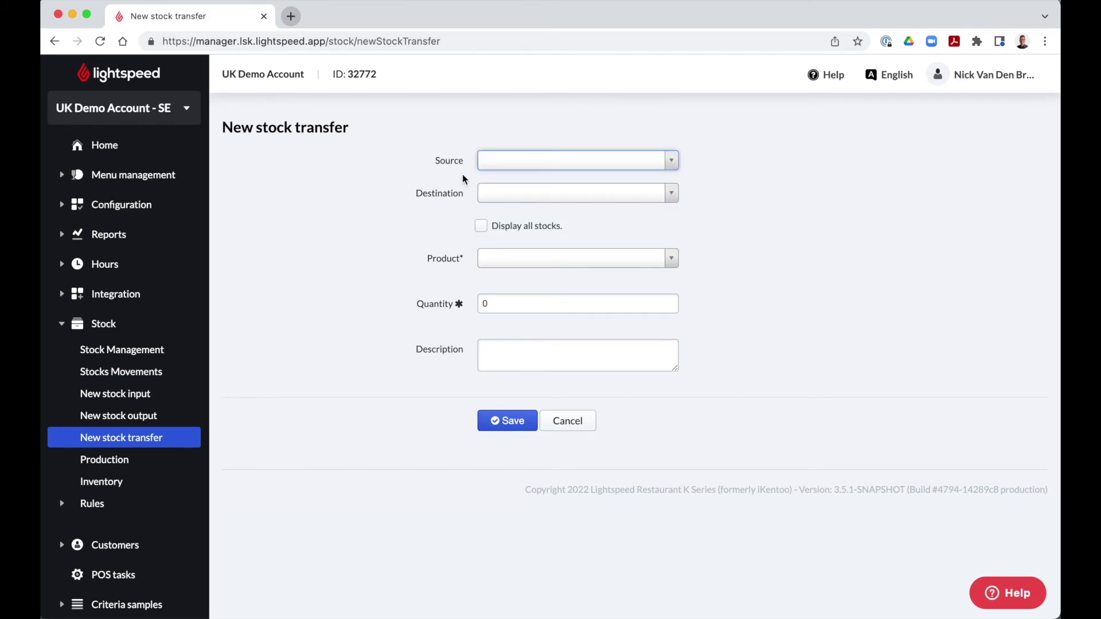
left_click_drag(467, 165, 469, 199)
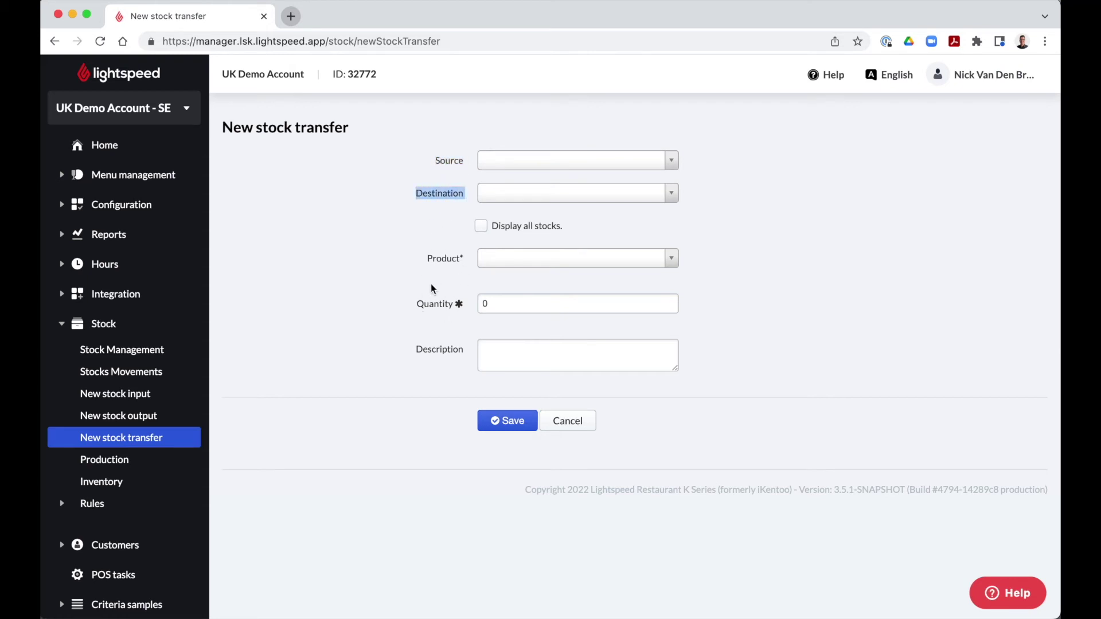
left_click(444, 318)
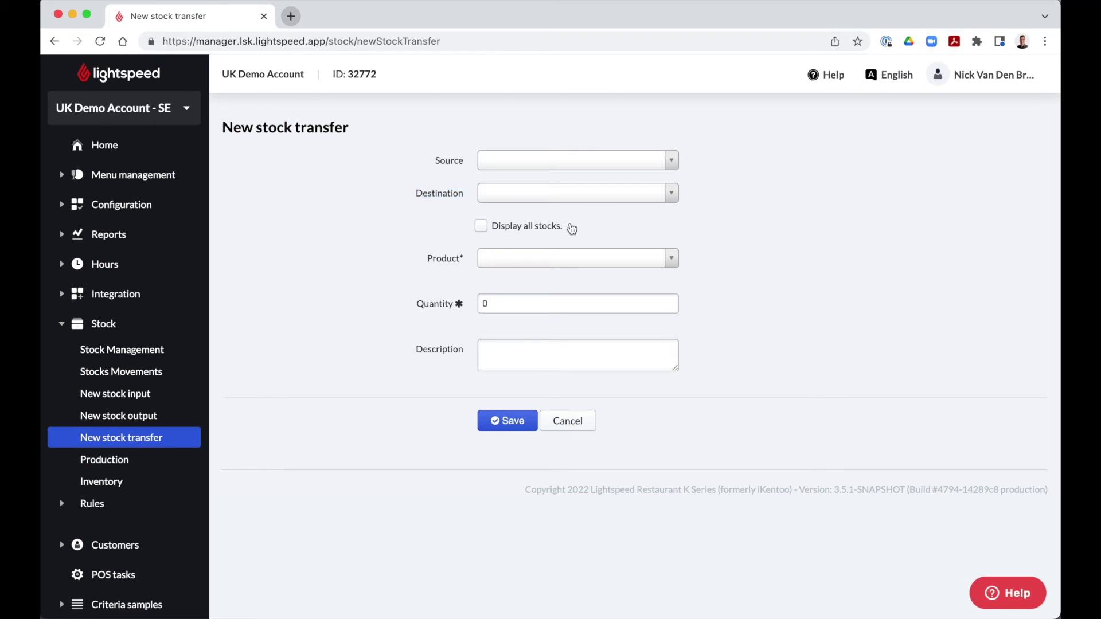
left_click_drag(563, 229, 482, 229)
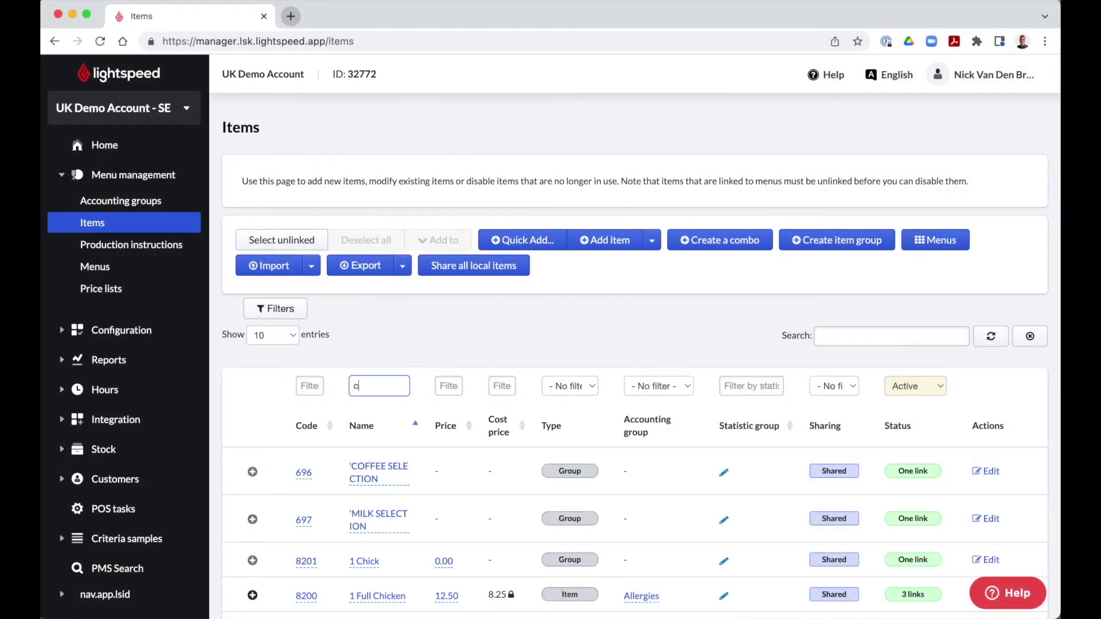
Filter items by 'cookie' and open Cookie to see its butter, sugar, flour and chocolate chips composition.
type("ookie")
scroll(432, 520, "down", 3)
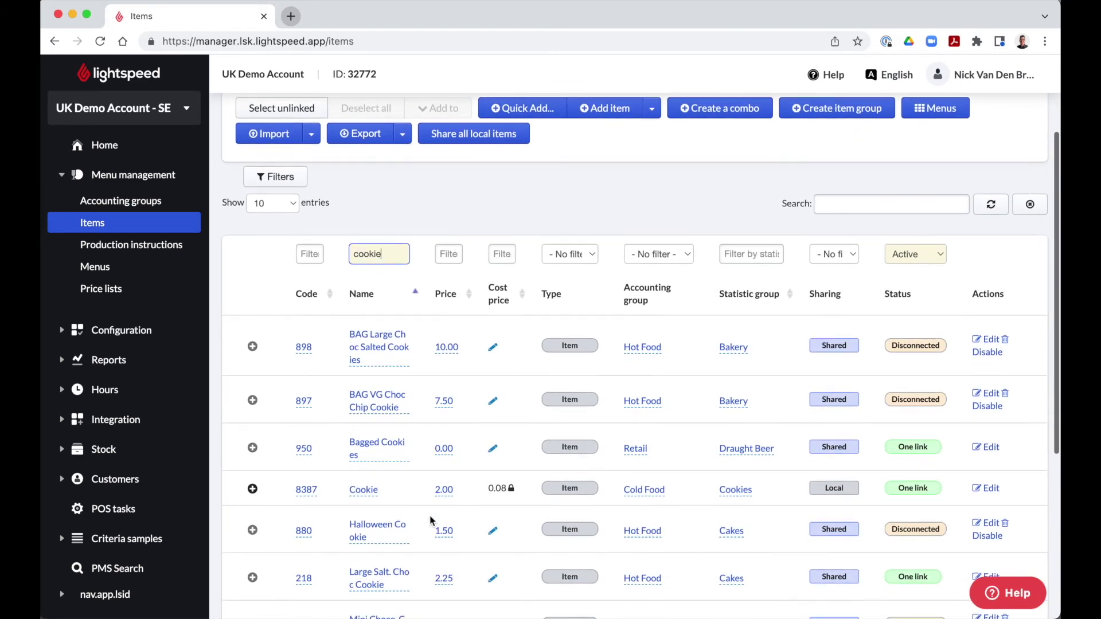
left_click(988, 489)
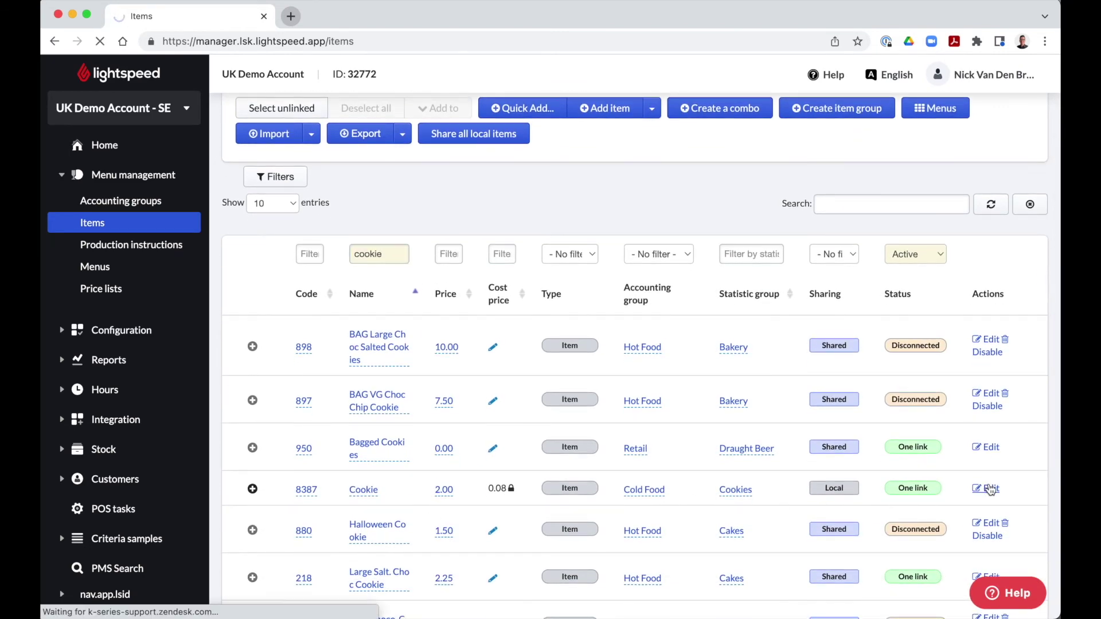
scroll(991, 490, "down", 20)
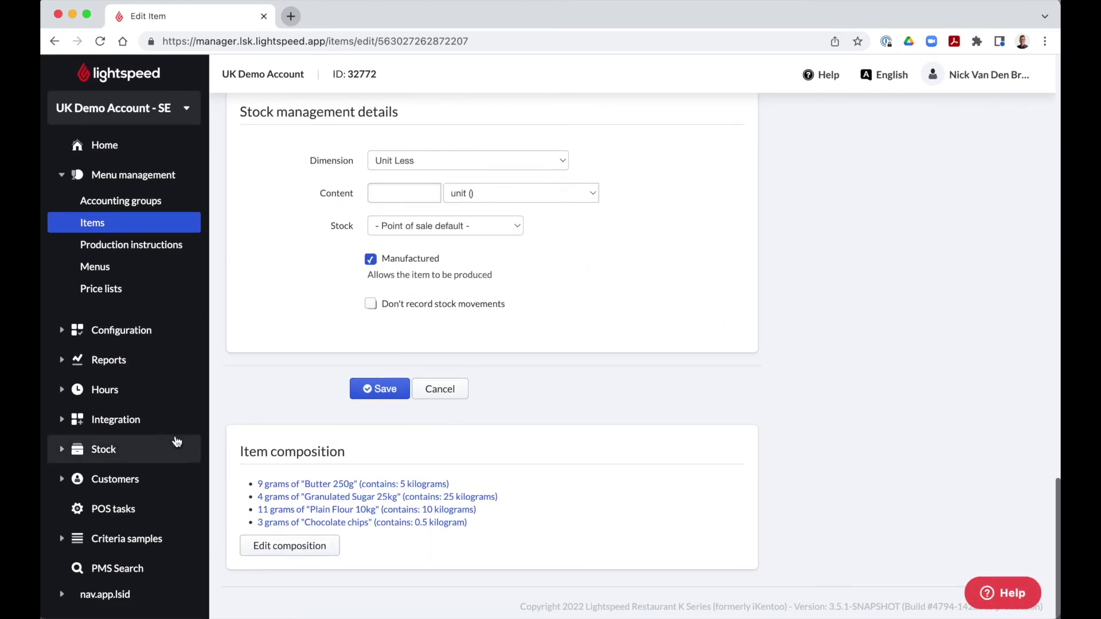
left_click(175, 448)
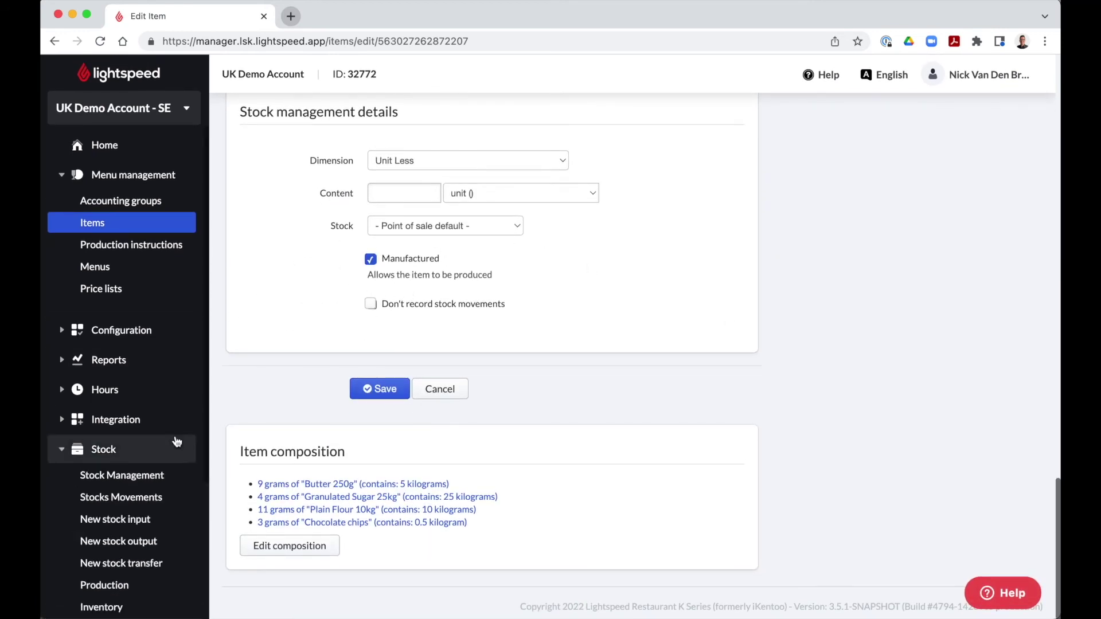
left_click(175, 584)
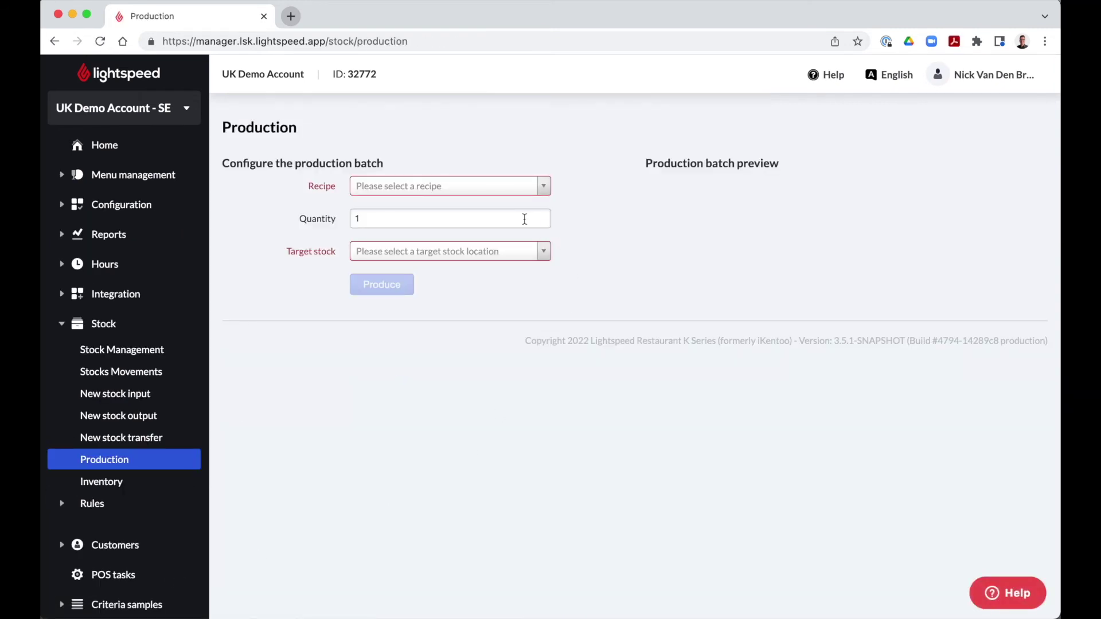
Produce a batch of 25 Cookies into Dry stock, then bring up the Inventory list.
left_click(448, 189)
left_click(424, 249)
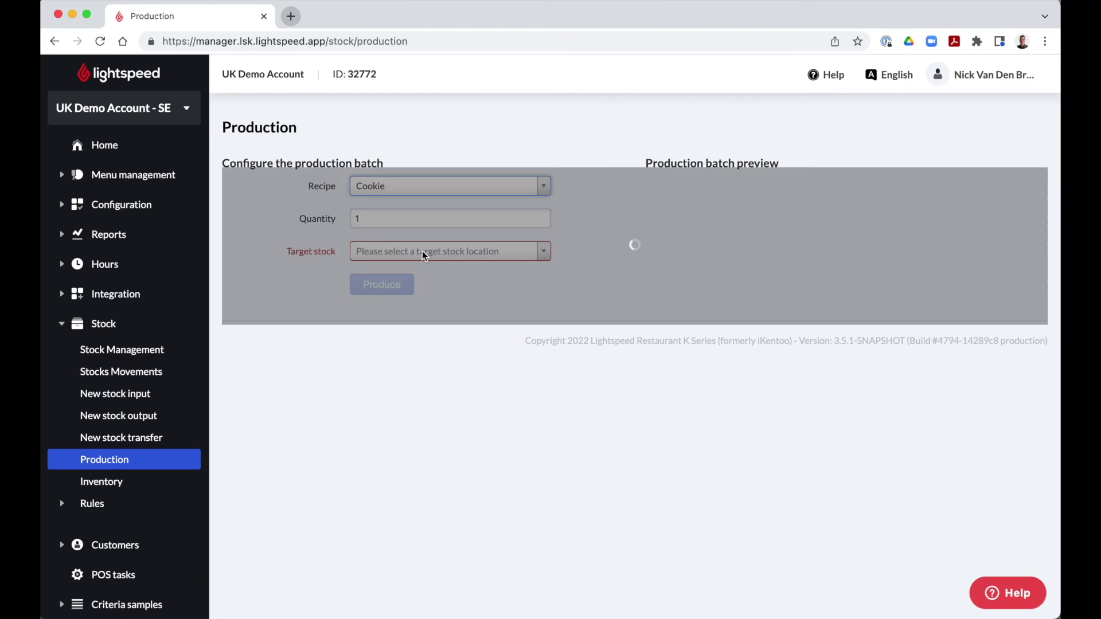
left_click_drag(367, 220, 352, 222)
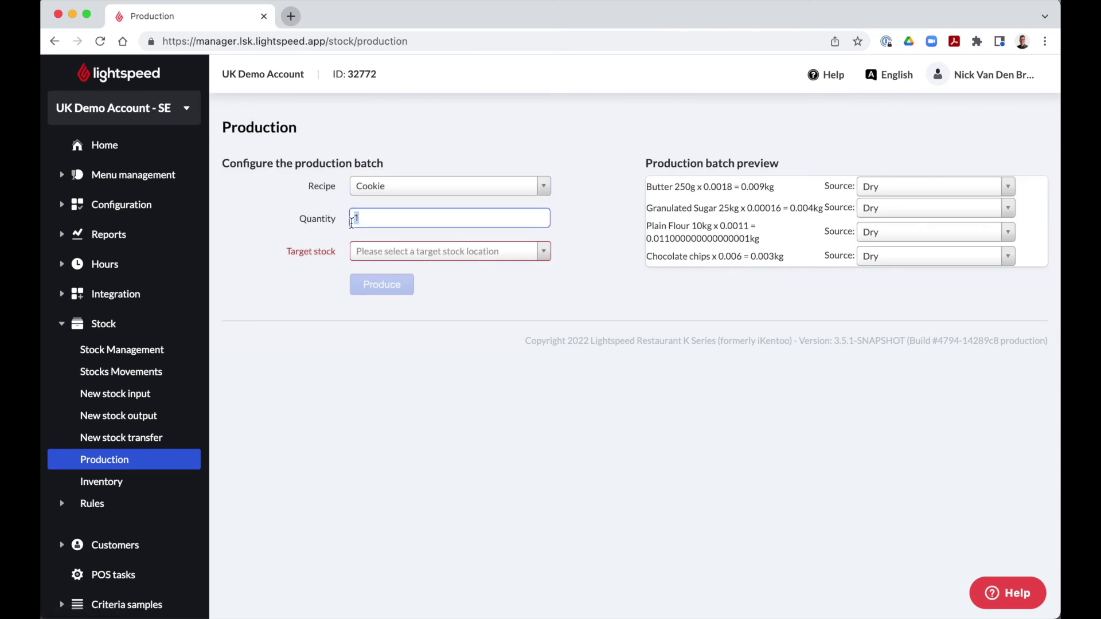
type("25")
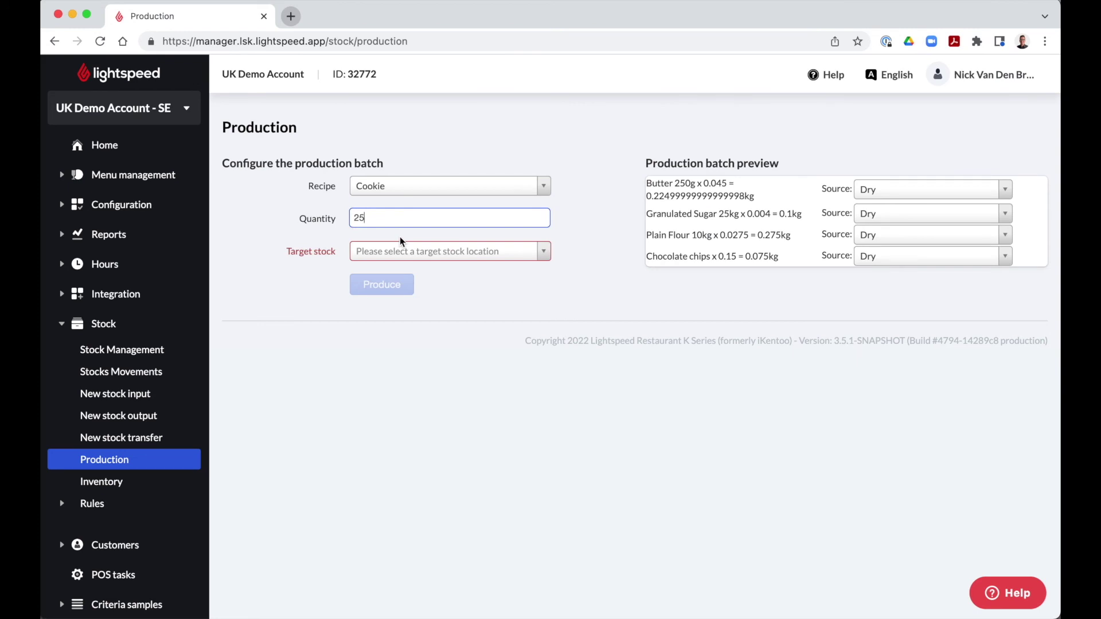
left_click(398, 247)
left_click(387, 304)
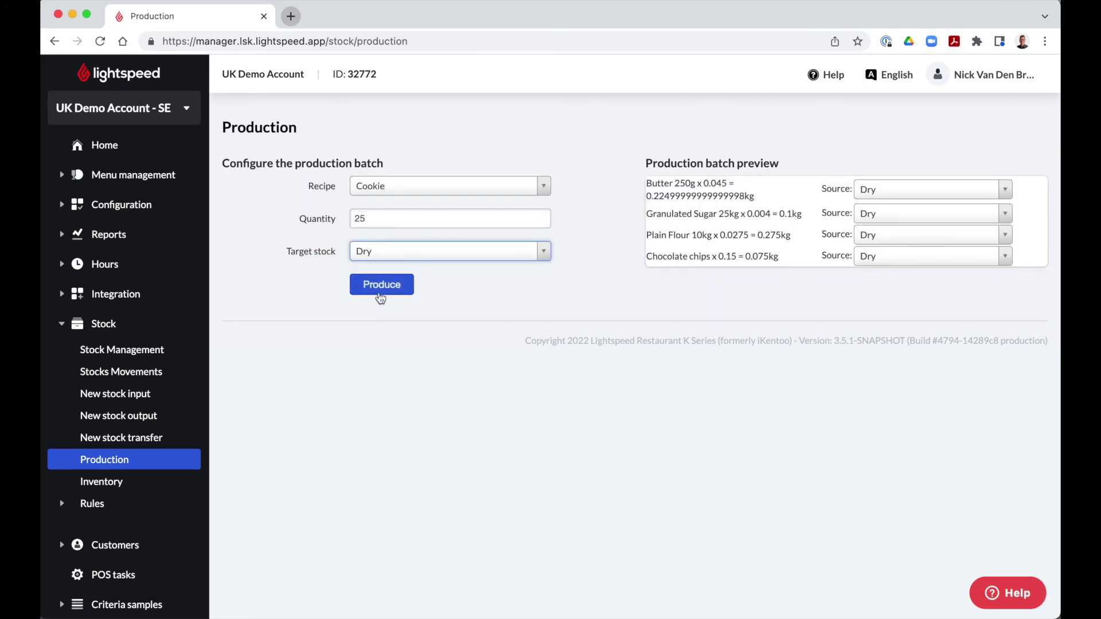
left_click(378, 294)
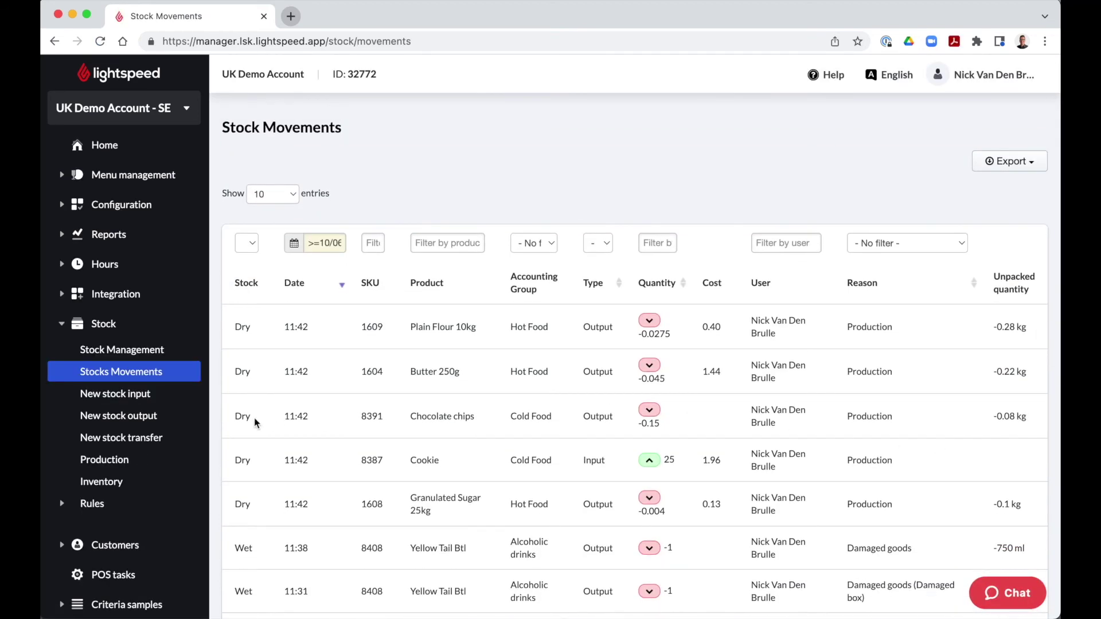
left_click(170, 482)
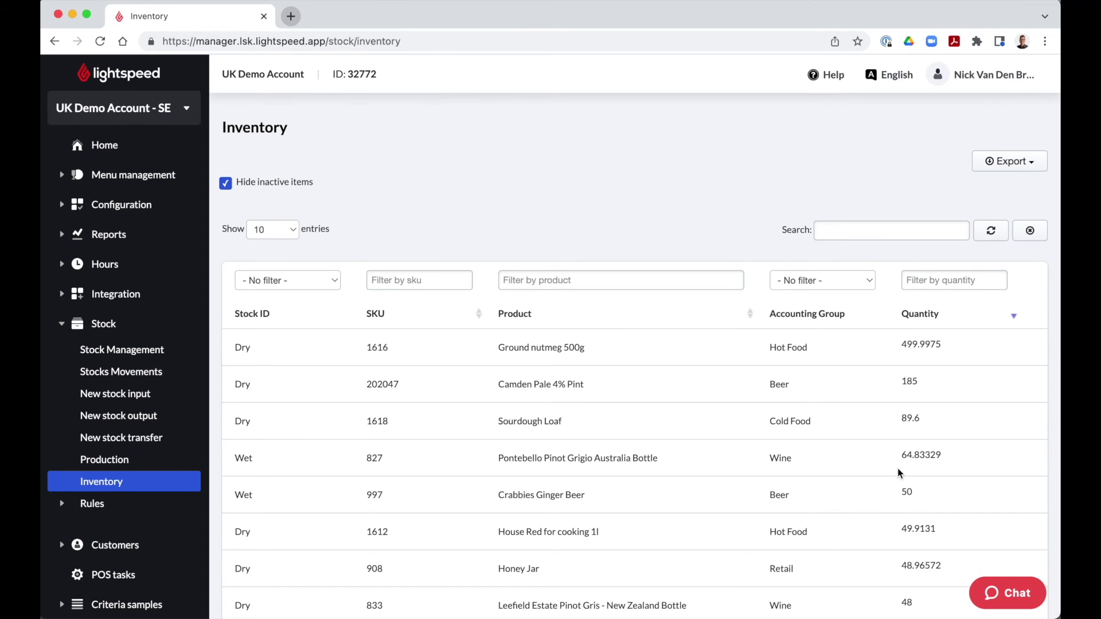
Correct the inventory counts: Sourdough Loaf to 90 and Crabbies Ginger Beer to 60.
scroll(897, 468, "down", 3)
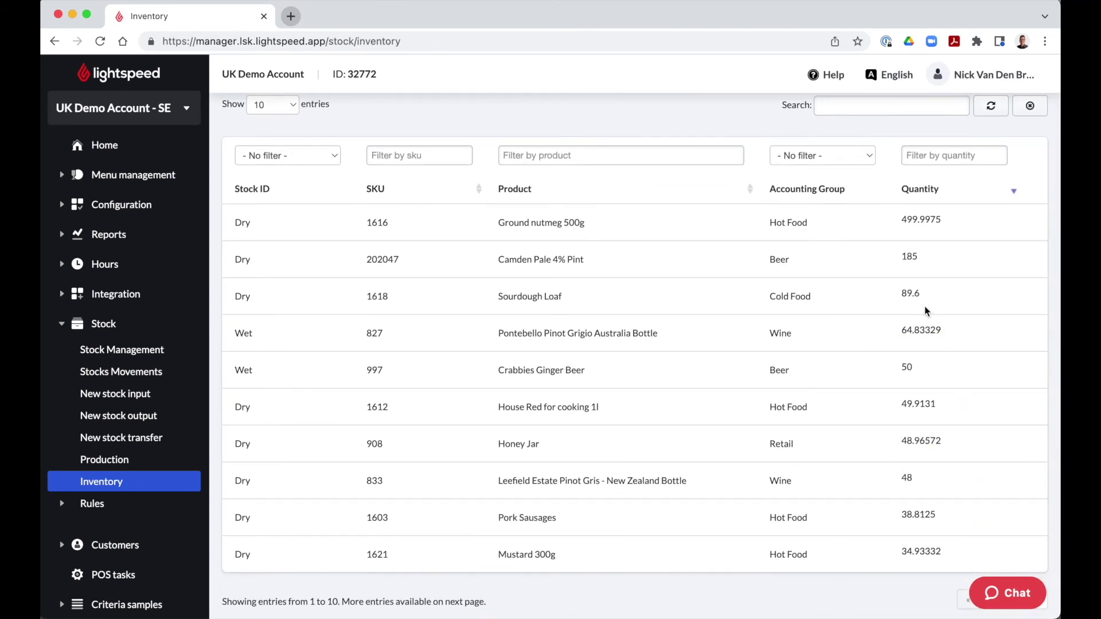
left_click(912, 293)
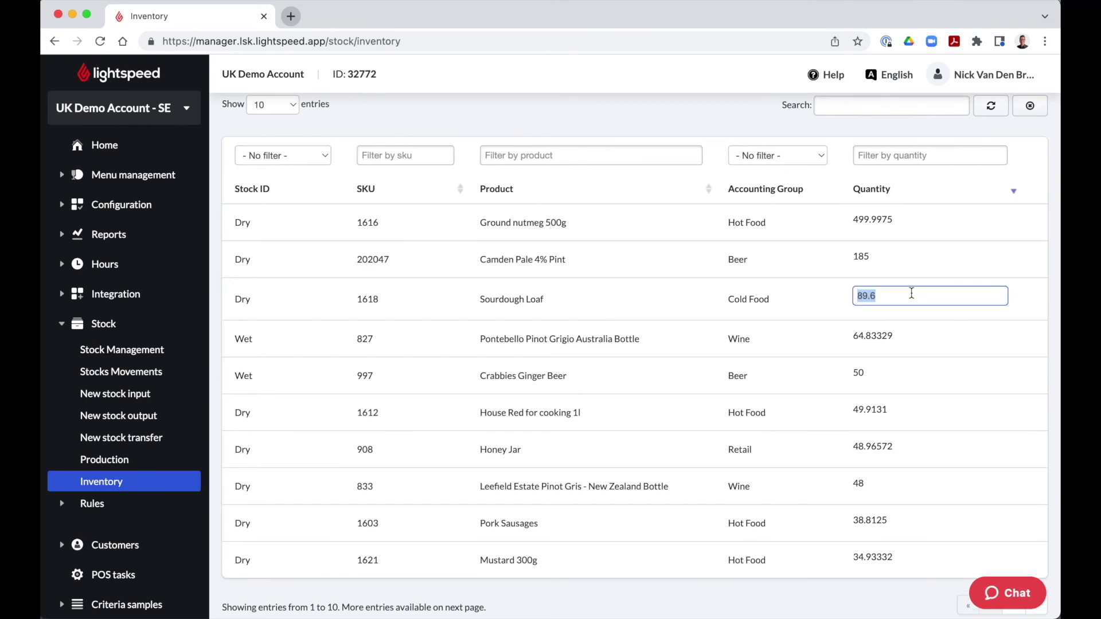
type("90")
key("Return")
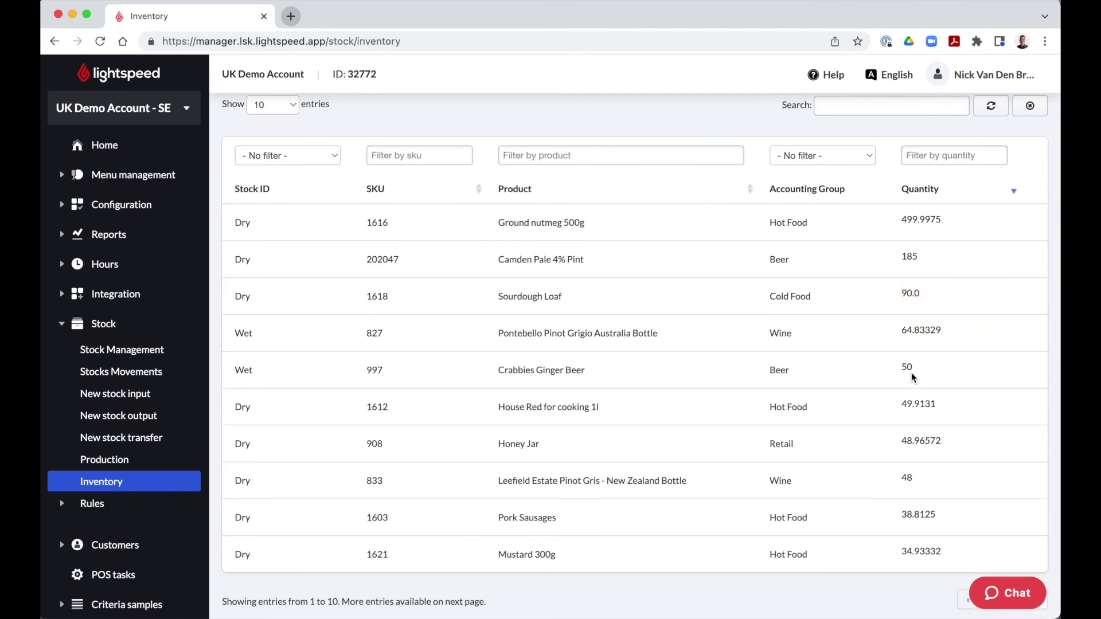
left_click(910, 366)
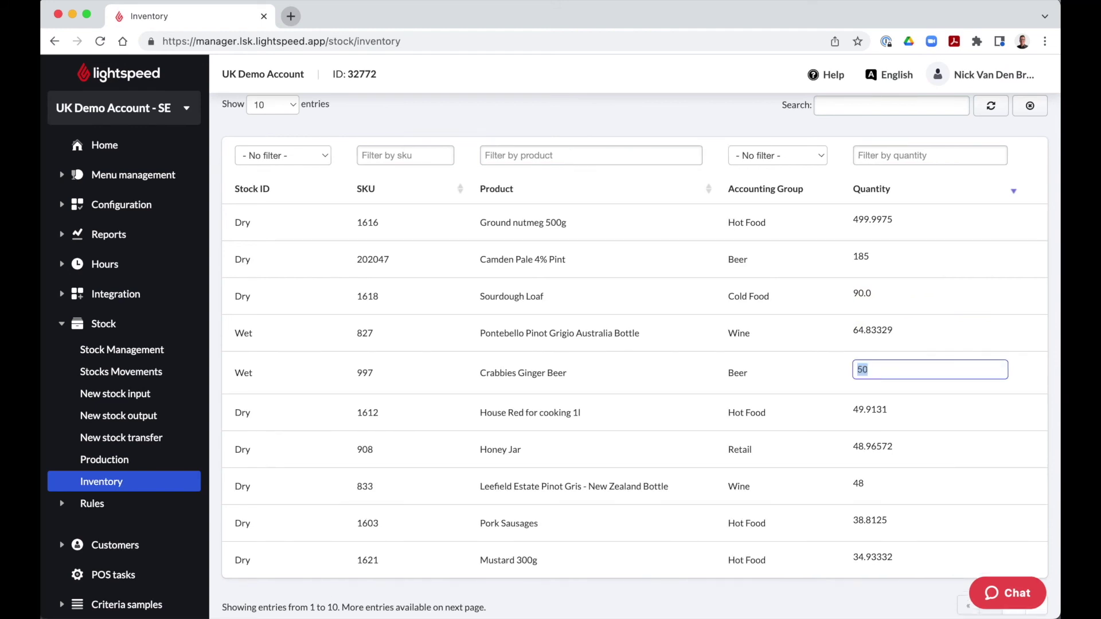
type("60")
key("Return")
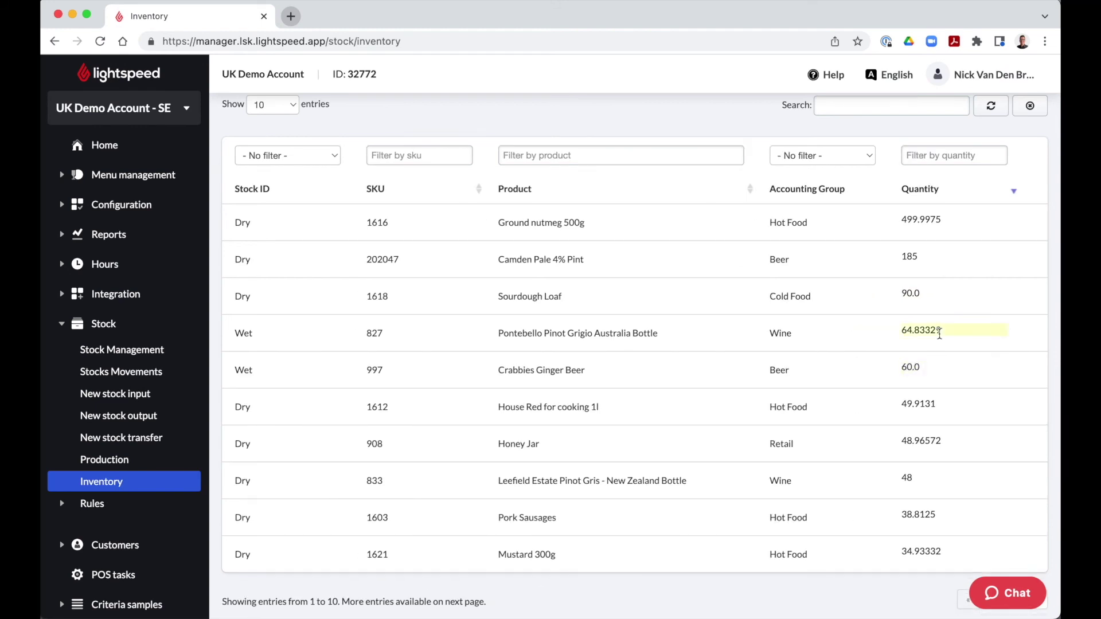
scroll(939, 334, "up", 3)
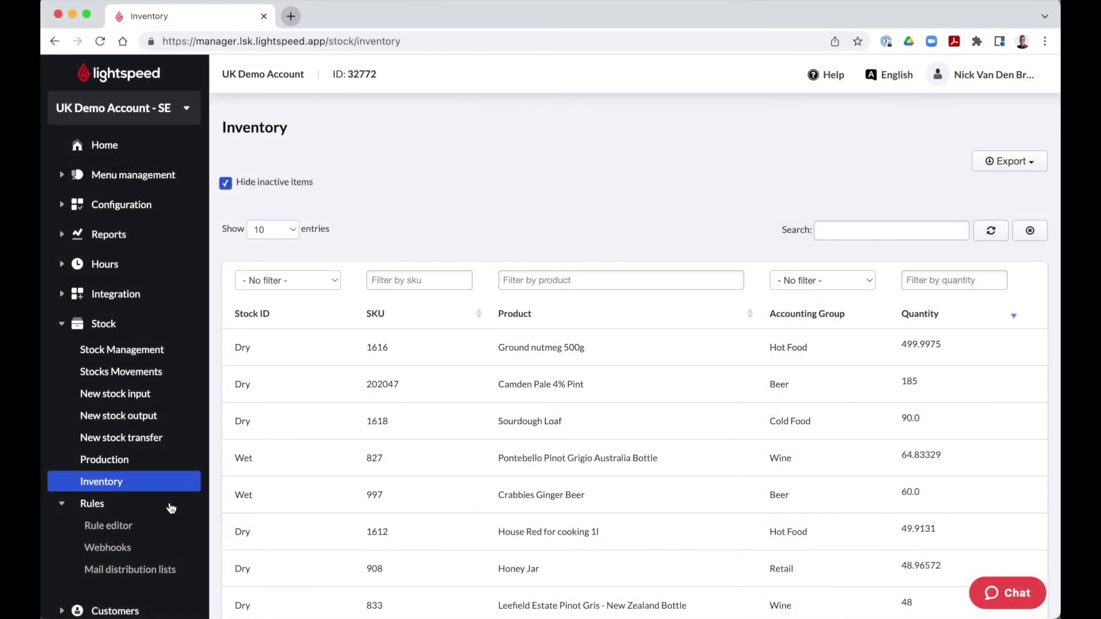
In the Rule editor, add an 'Include into an email report' action for the Managers mail list.
left_click(167, 526)
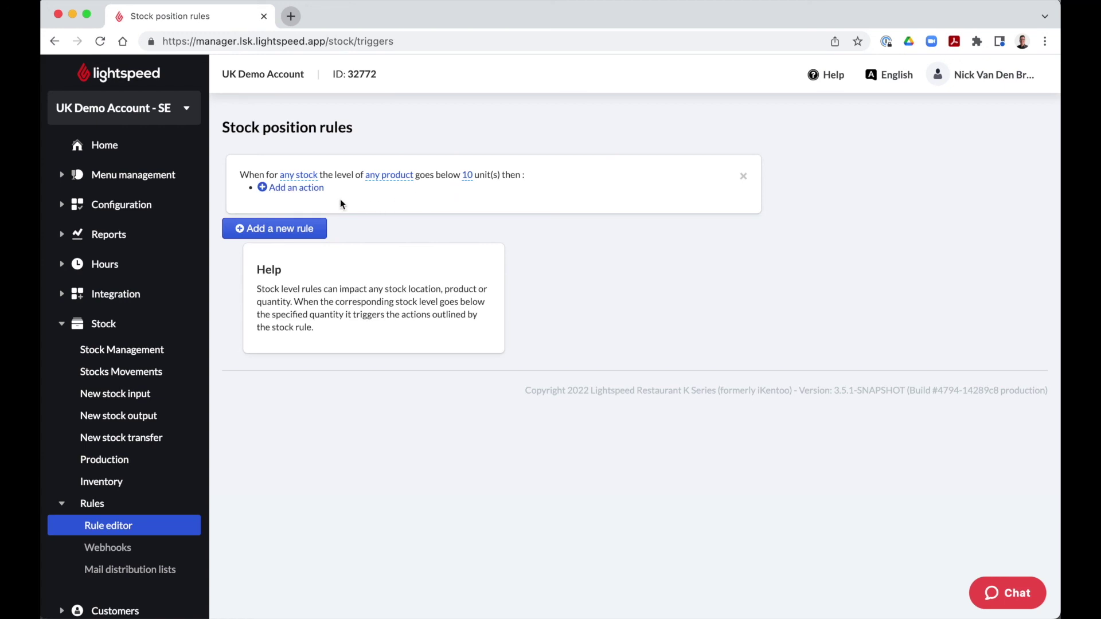
left_click(315, 189)
left_click(315, 194)
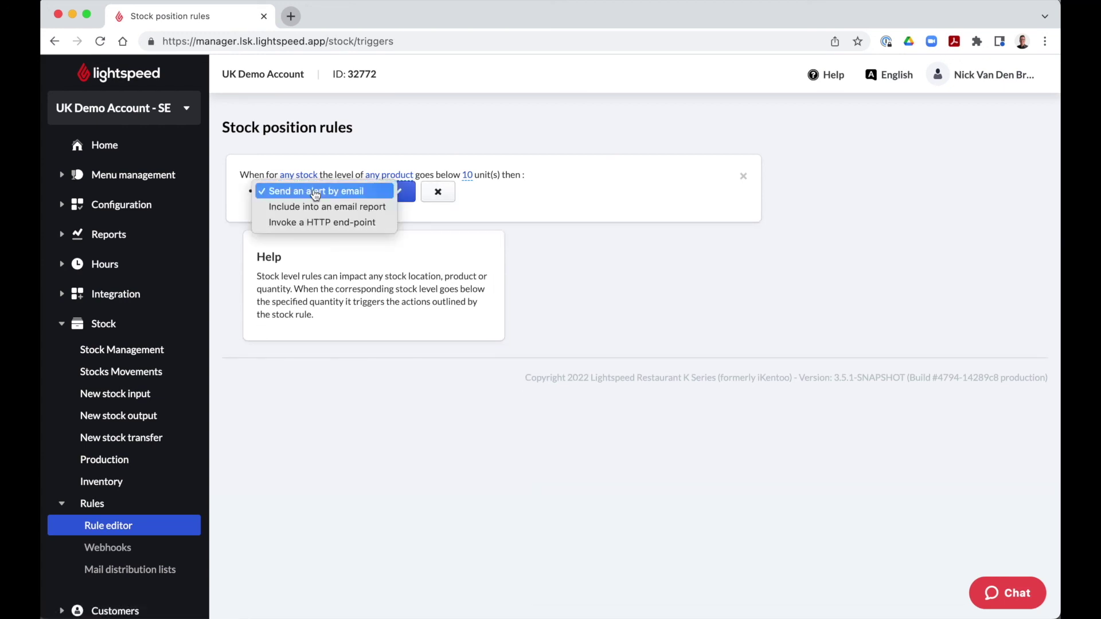
left_click(319, 207)
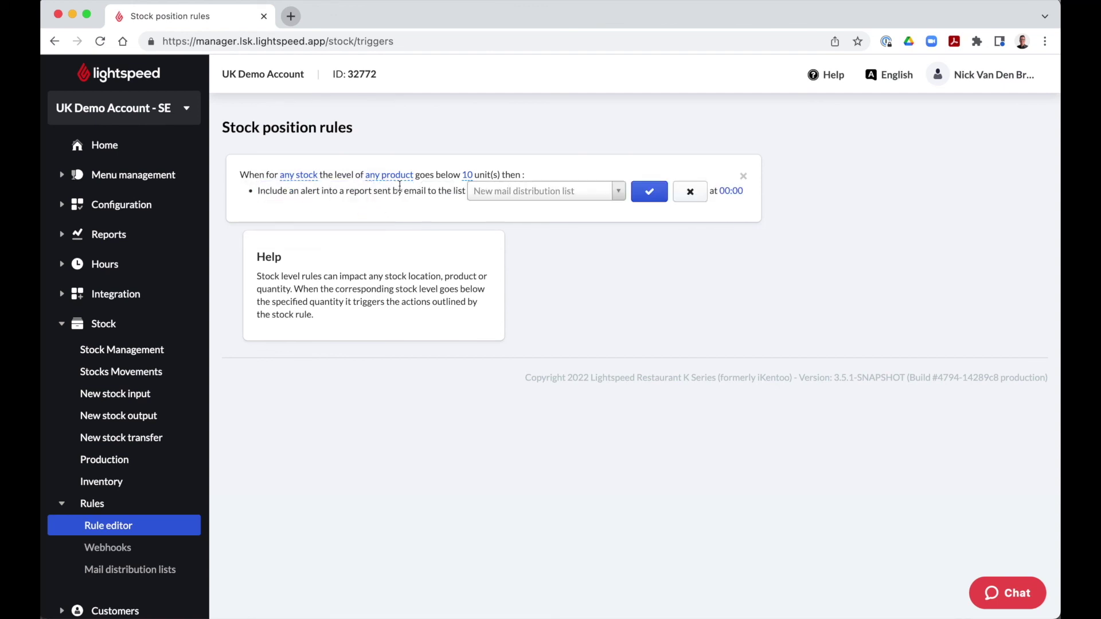
left_click(518, 192)
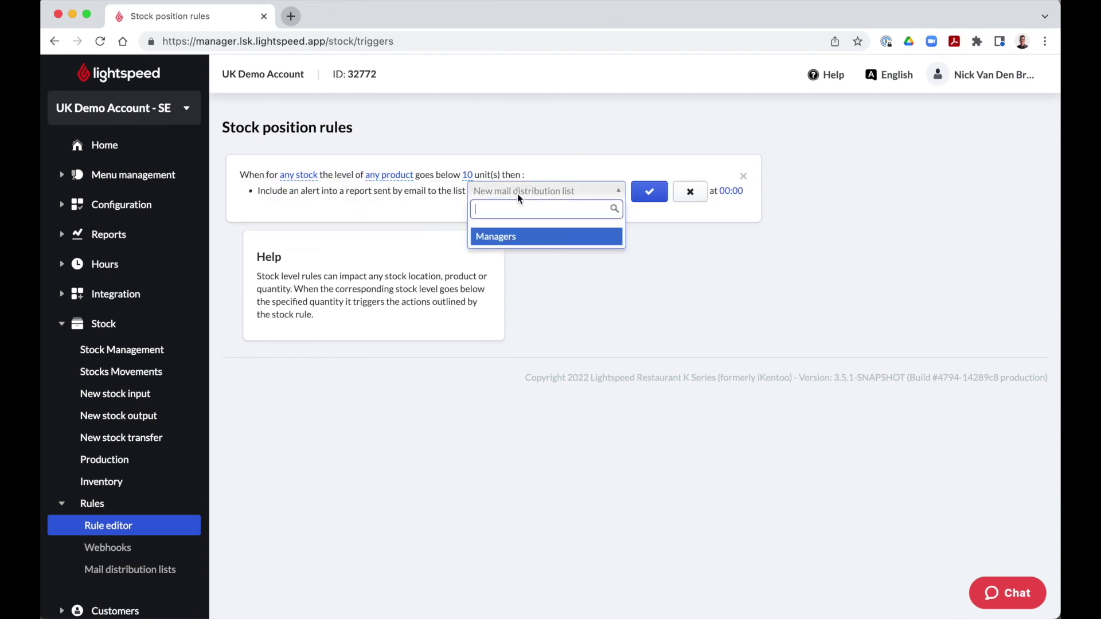
left_click(514, 236)
left_click(648, 195)
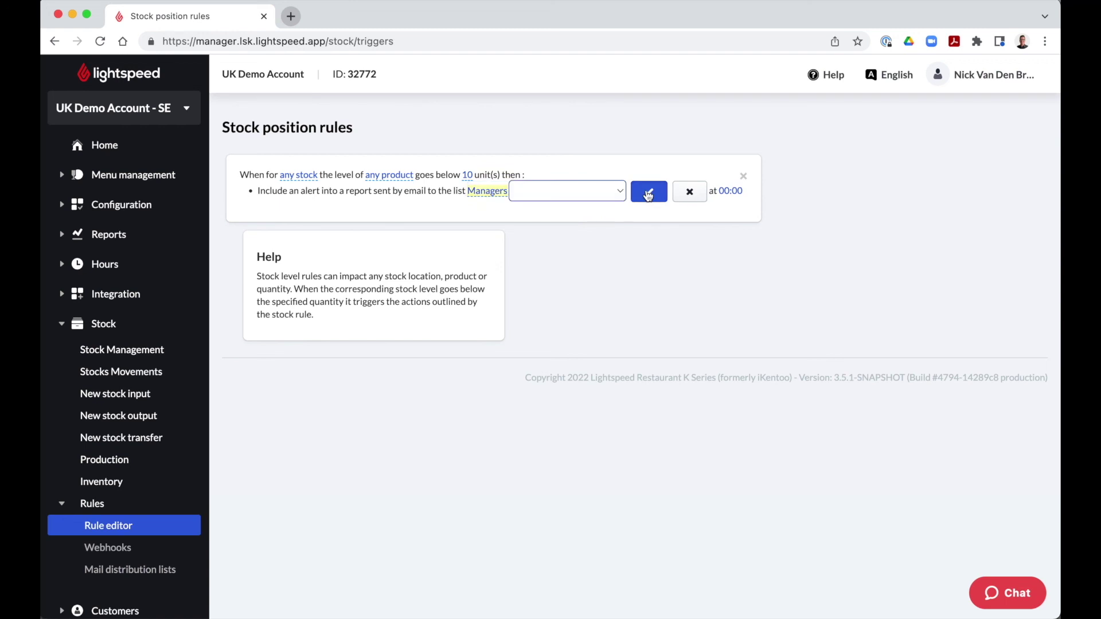